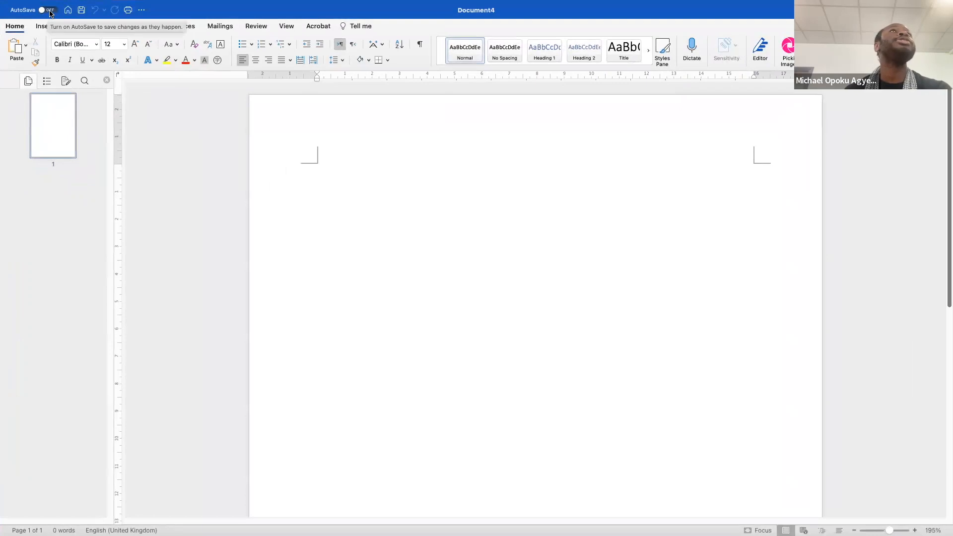
Step: Save the blank document to the Desktop as ICT in Word Document (.docx) format
click(49, 10)
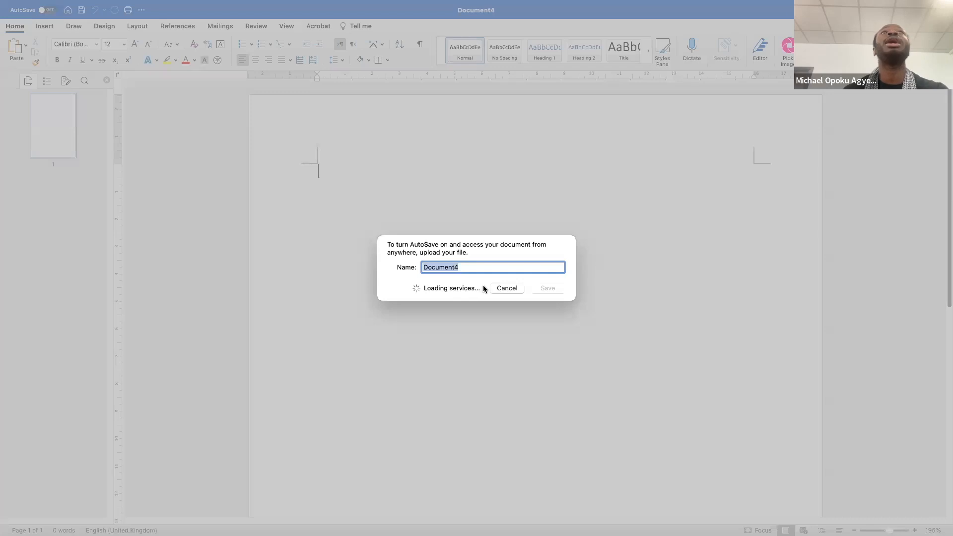
click(506, 288)
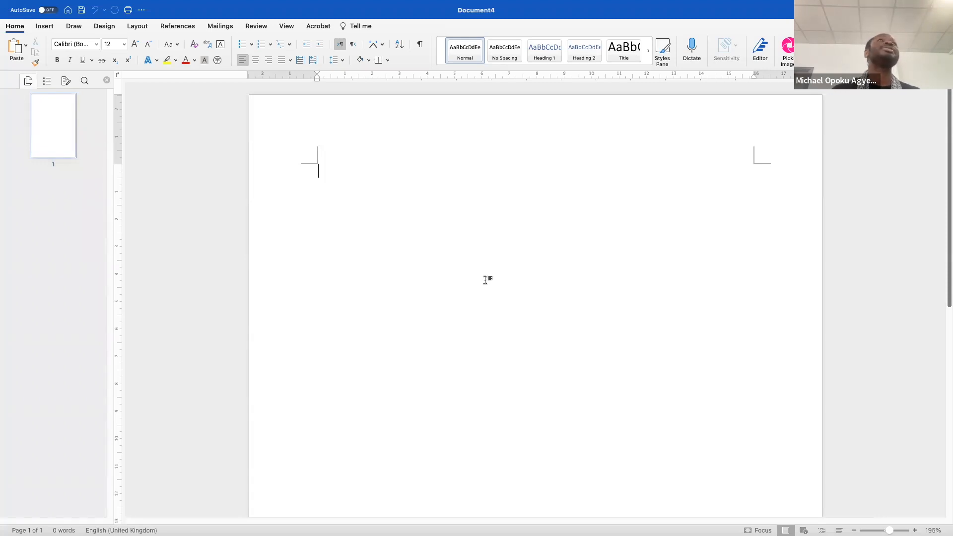
key(super+s)
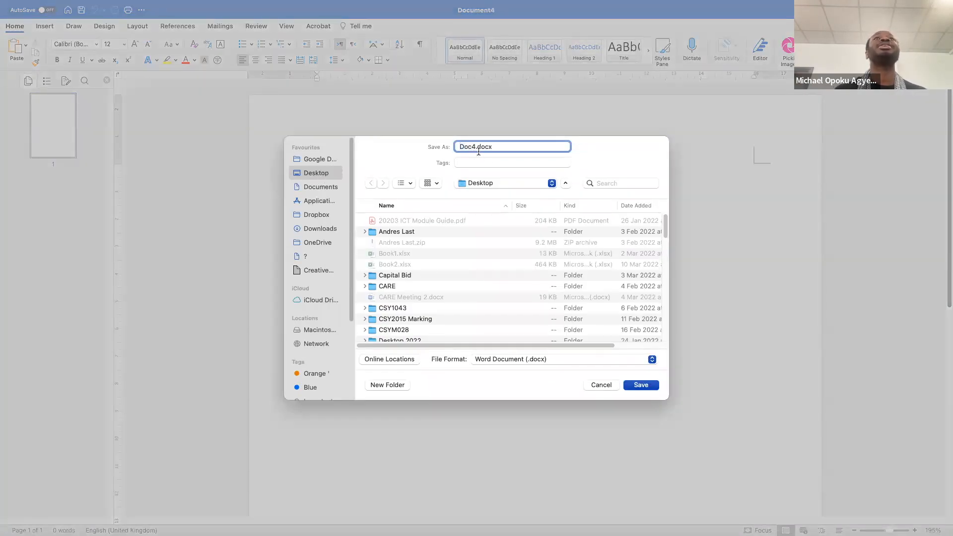
text(ICT)
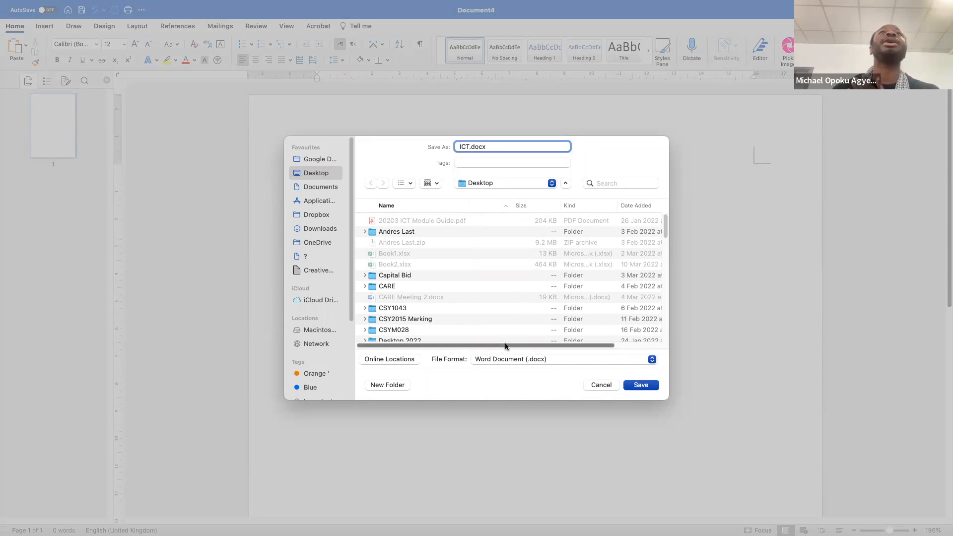
click(502, 360)
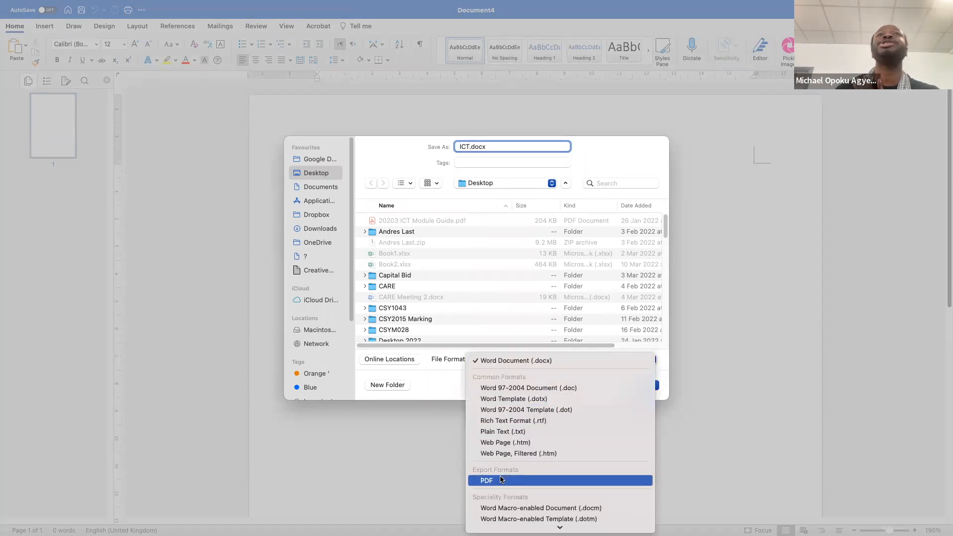
scroll(500, 482, down, 2)
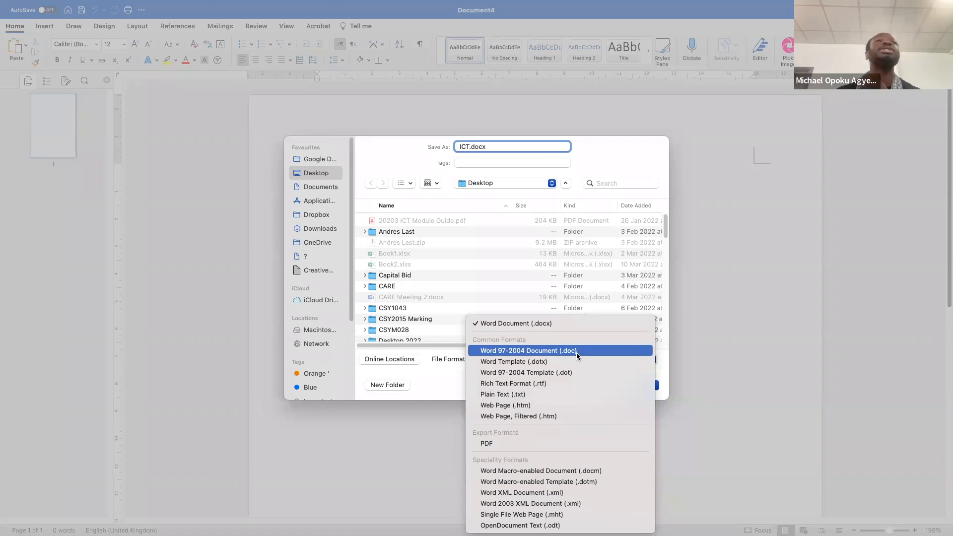
click(544, 323)
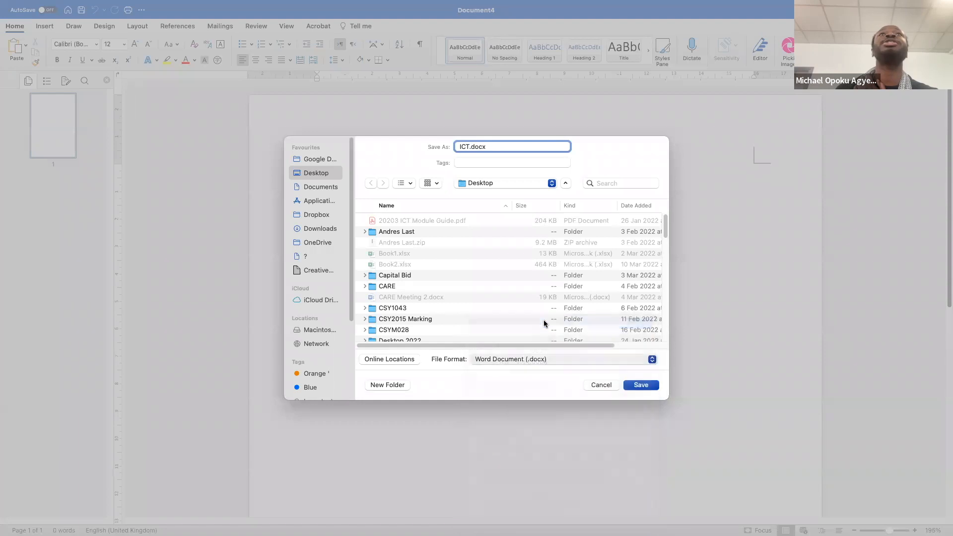
click(640, 386)
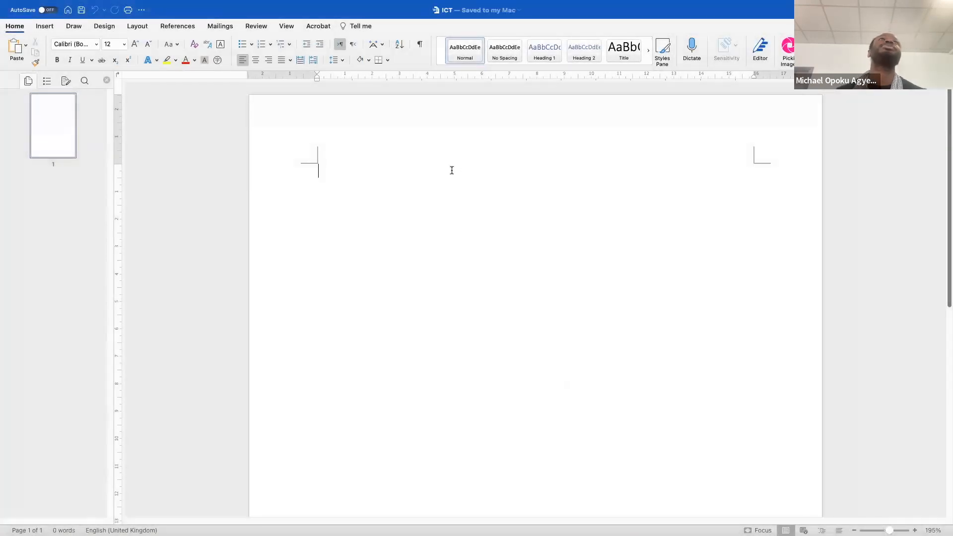
Step: Save the document as ICT.docx on the Desktop again, replacing the existing file
key(super+shift+s)
click(631, 385)
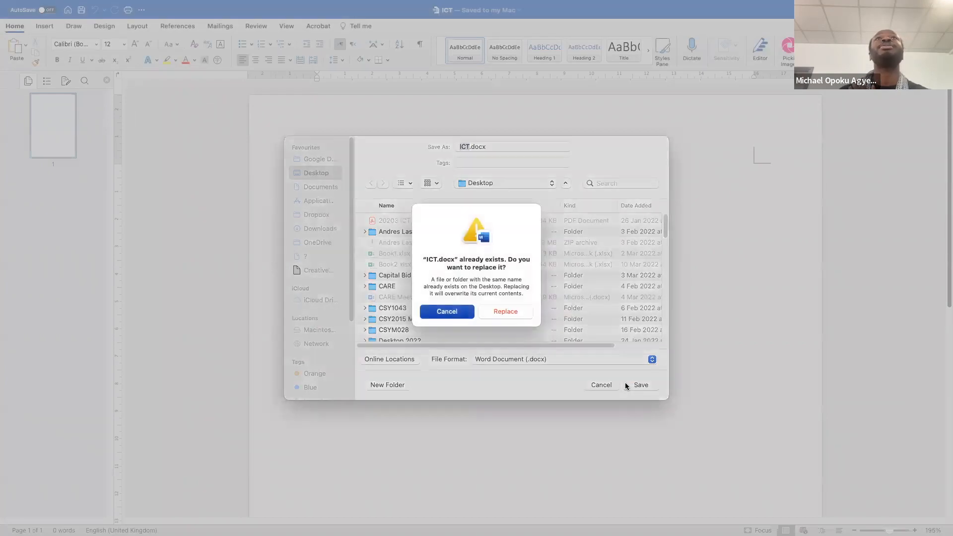
click(501, 311)
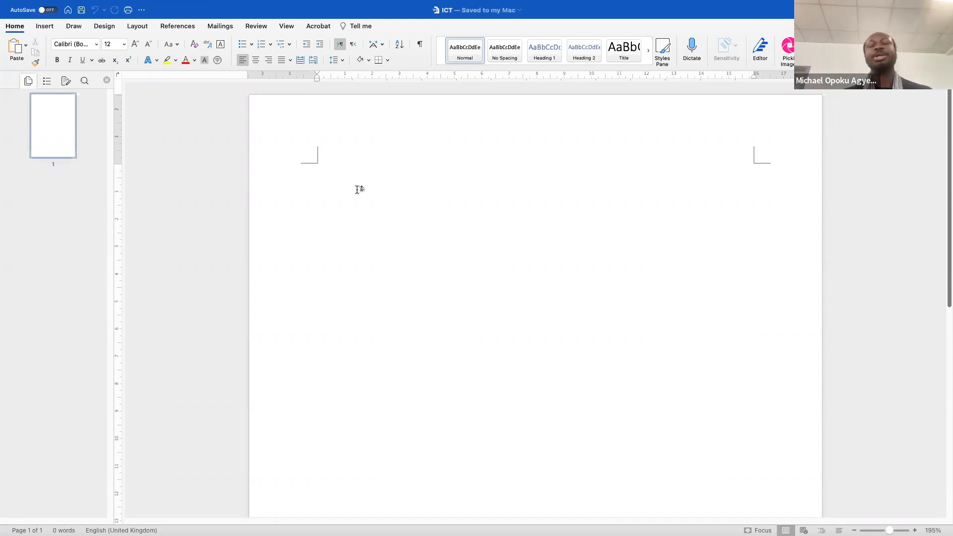
Step: Write the opening sentence "It is good news that it is sunny today."
text(This)
key(BackSpace)
key(BackSpace)
key(BackSpace)
key(BackSpace)
text(It i)
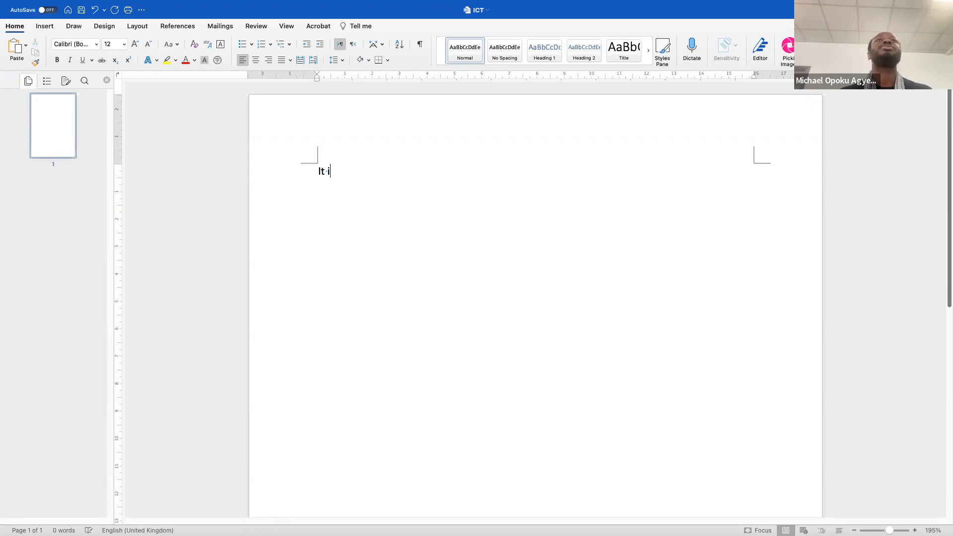
text(s good new t)
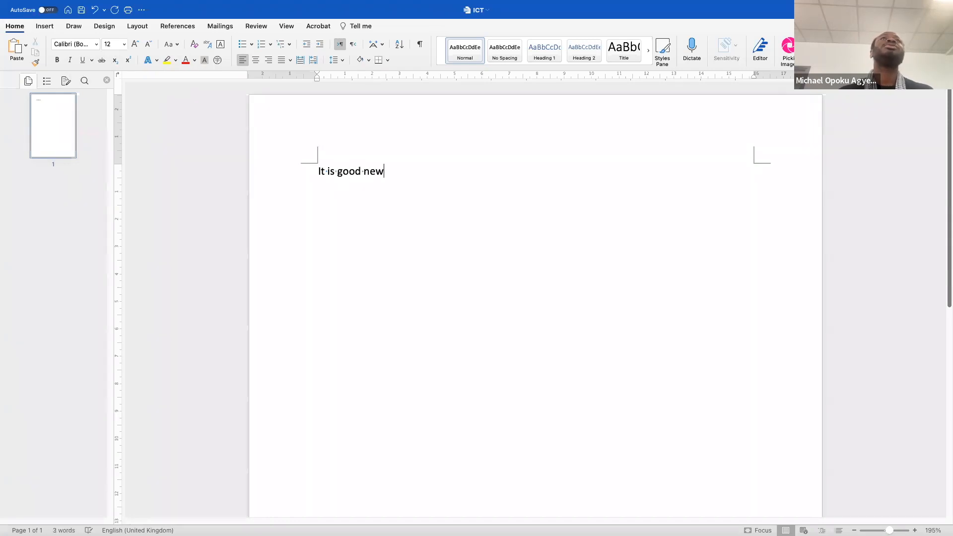
key(BackSpace)
key(BackSpace)
text(s that )
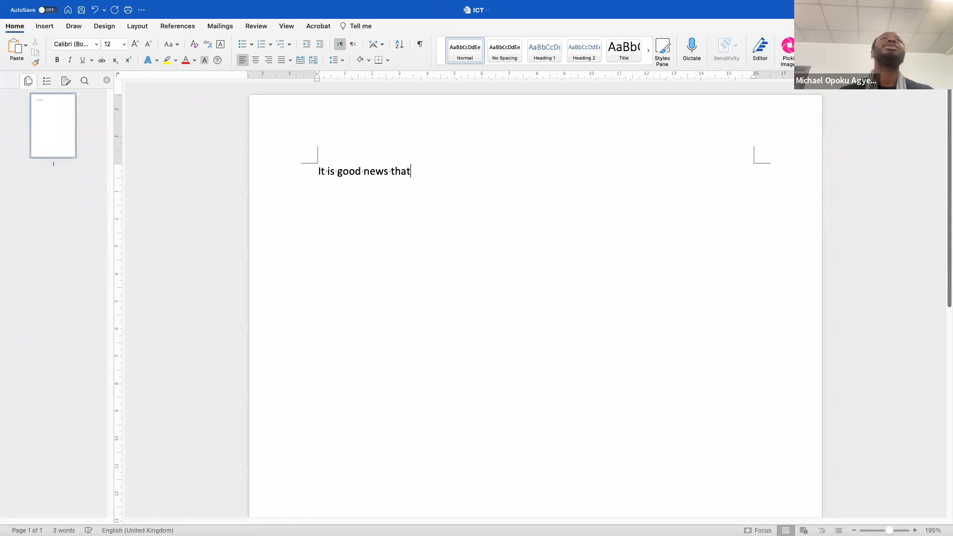
text(it is )
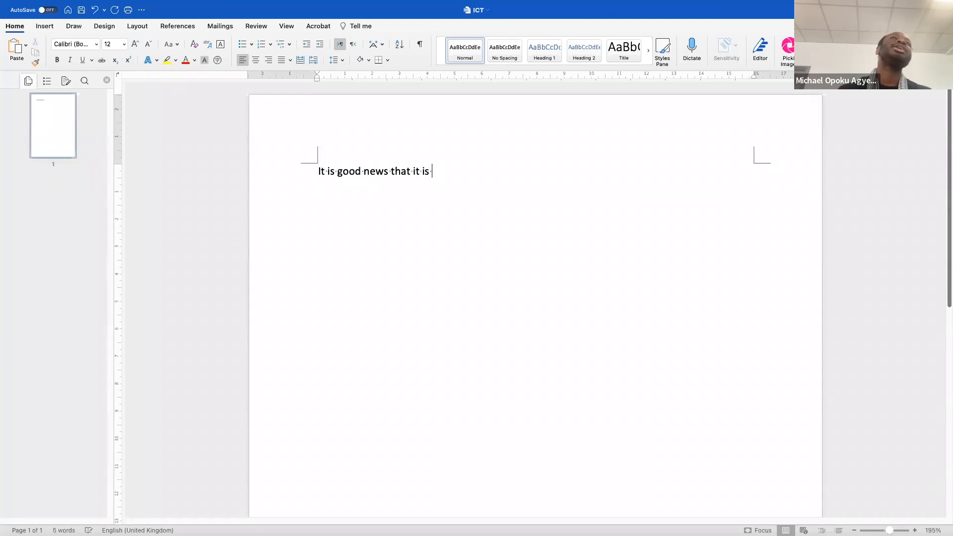
text(sunny tof)
key(BackSpace)
text(day.)
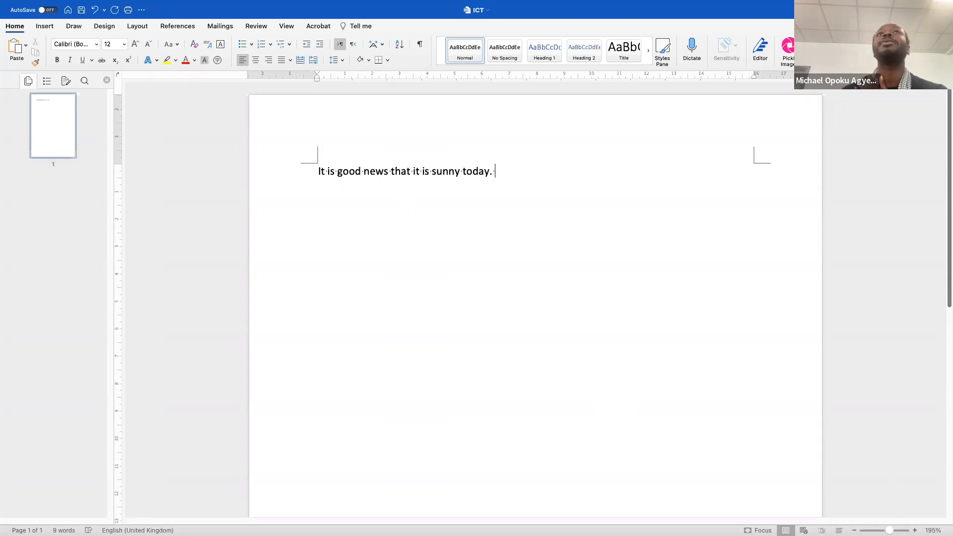
Step: Delete the surplus spaces after the first sentence, leaving a single space, and save the document
scroll(535, 299, up, 6)
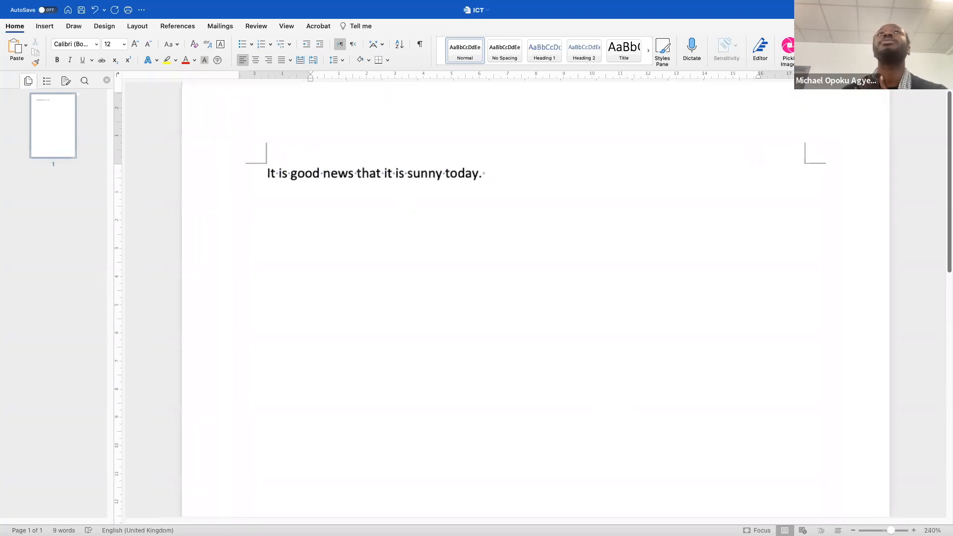
scroll(443, 163, up, 6)
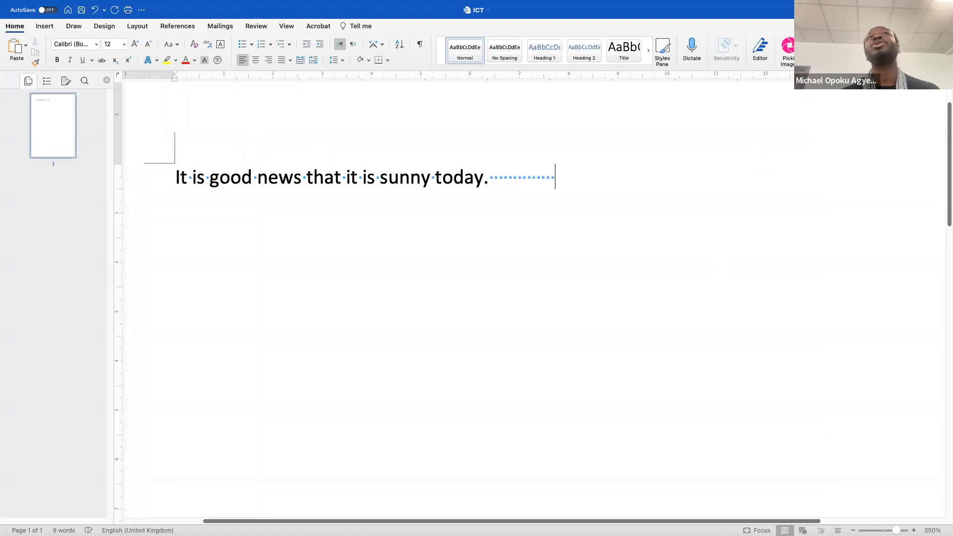
key(BackSpace)
key(BackSpace)
key(BackSpace)
key(BackSpace)
key(BackSpace)
key(BackSpace)
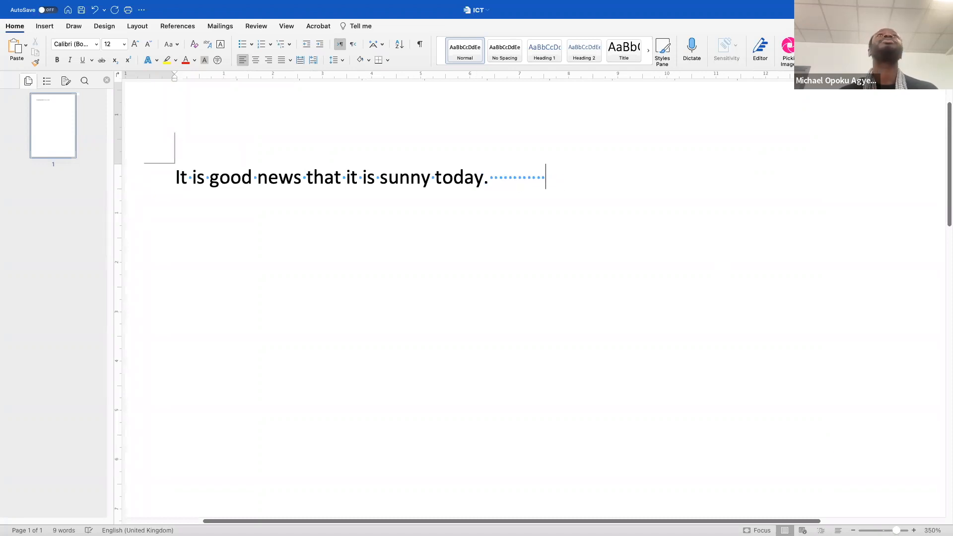
key(BackSpace)
key(BackSpace)
key(BackSpace)
key(BackSpace)
key(BackSpace)
key(BackSpace)
key(BackSpace)
key(BackSpace)
key(BackSpace)
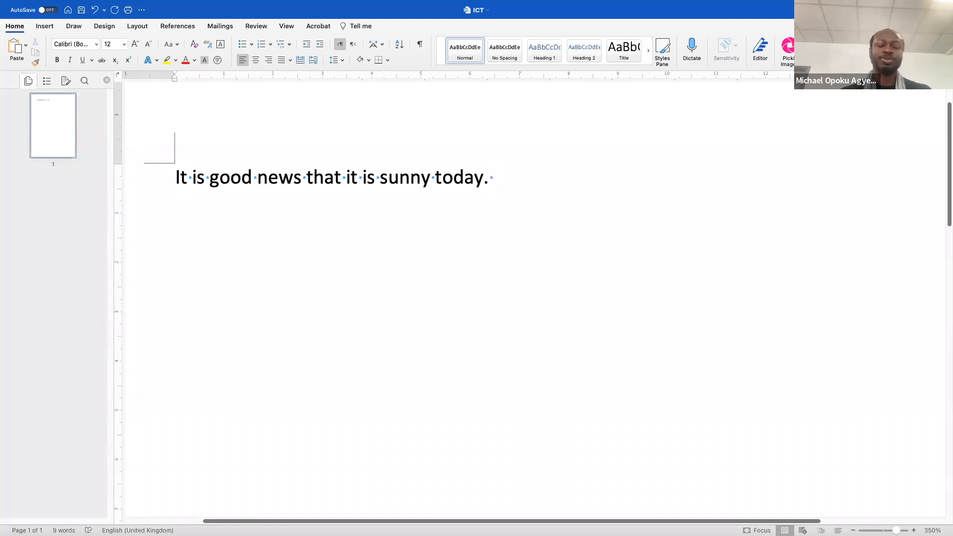
key(super+s)
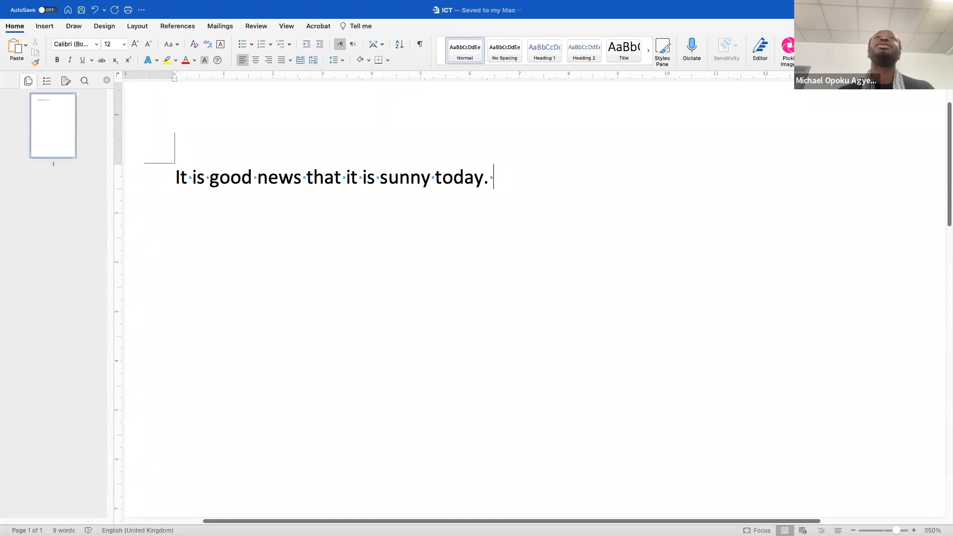
Step: Add "This may be the reason why" after the first sentence and set the paragraph's text direction to left-to-right
text(This may be the r)
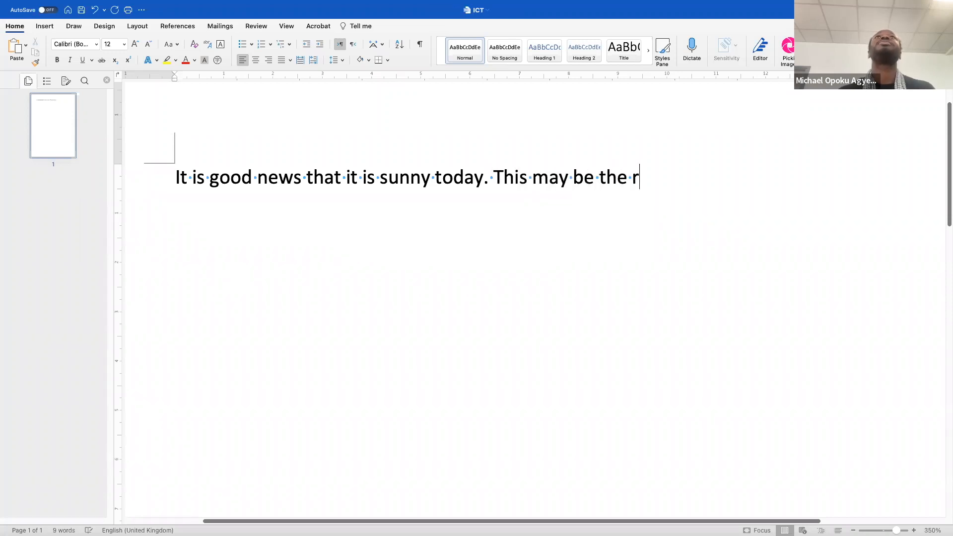
text(eason why)
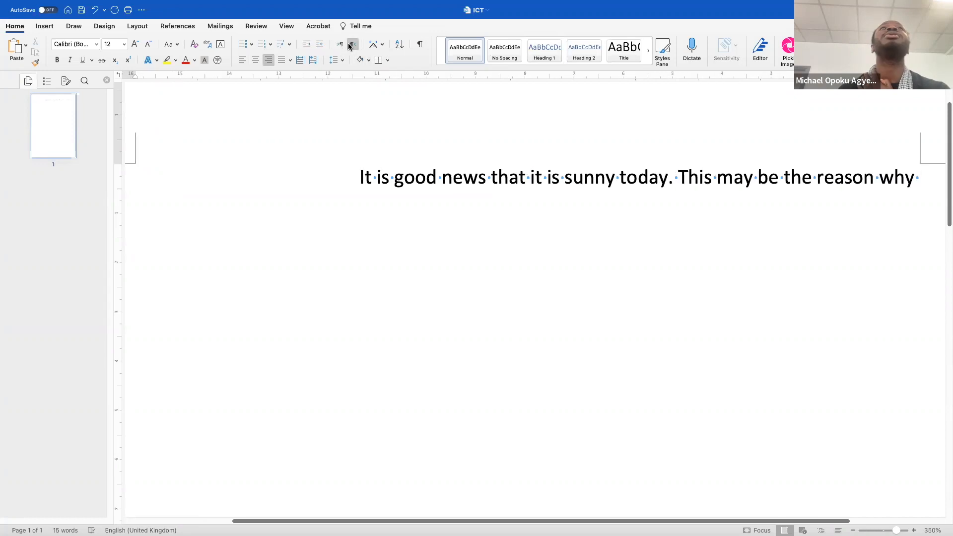
click(340, 45)
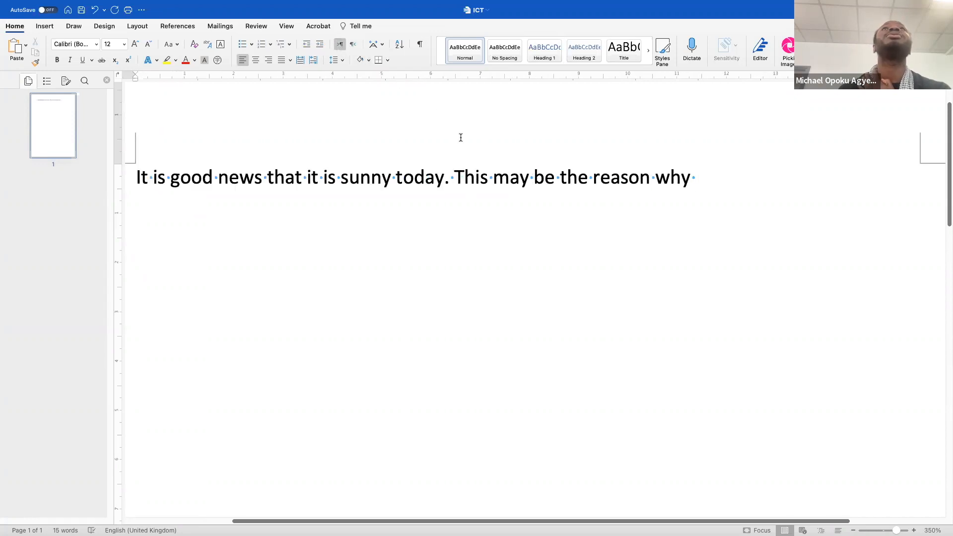
scroll(461, 137, down, 2)
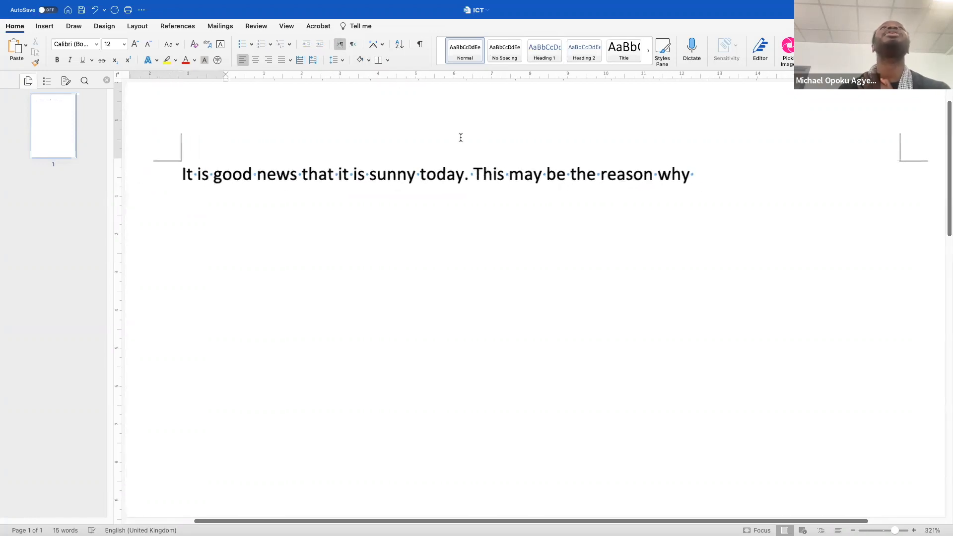
scroll(460, 137, up, 1)
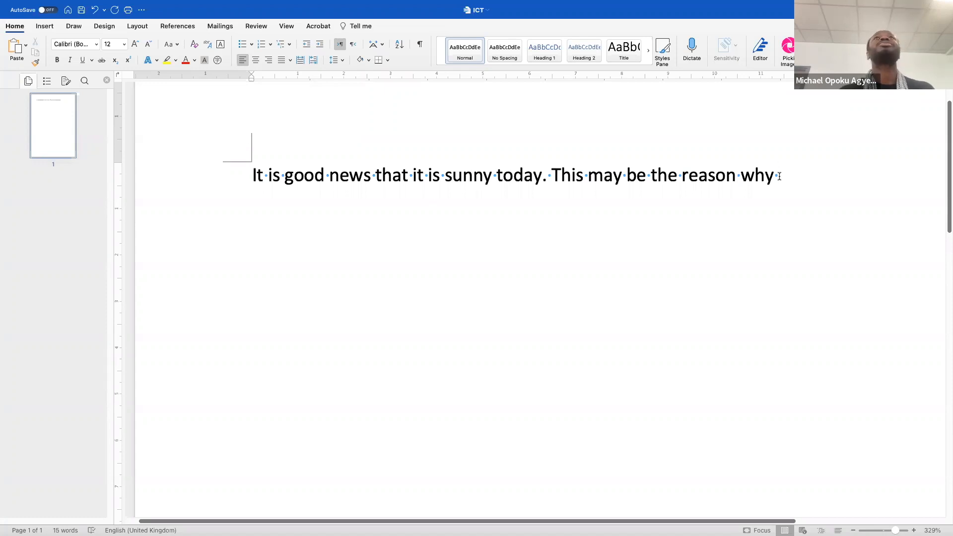
Step: Continue the paragraph with "the class is almost empty. Perhaps, people are enjoying lunch outside and touring UK"
text(the class )
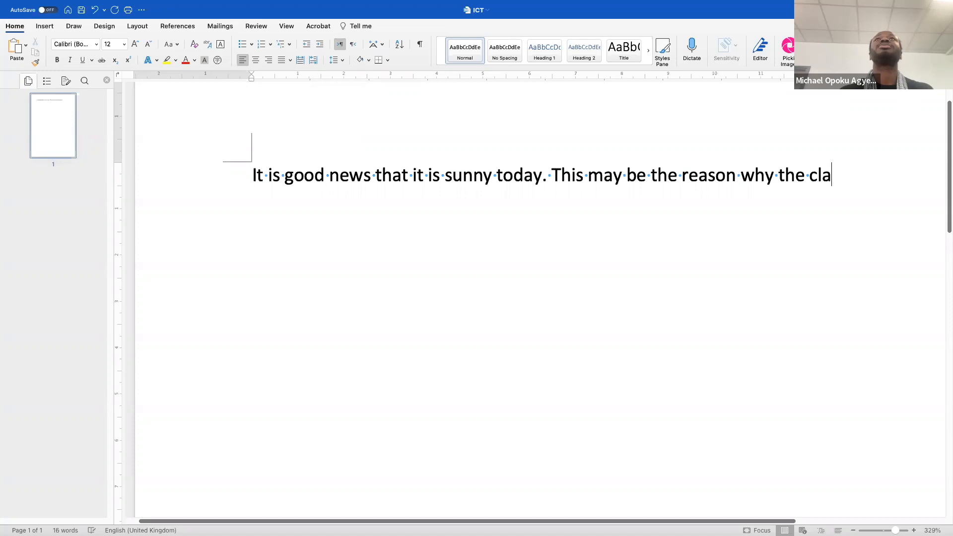
text(is almost emp)
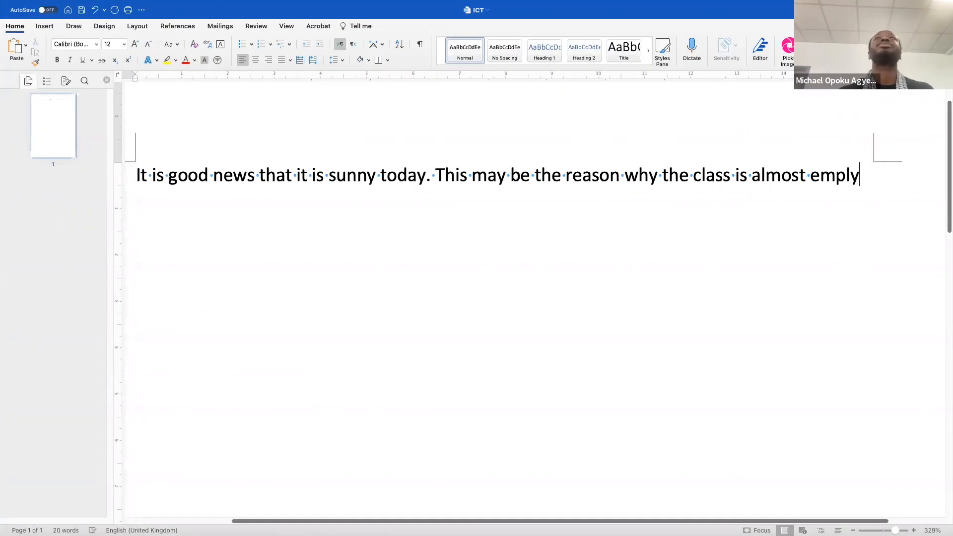
text(ty. Perhaps p)
key(BackSpace)
key(BackSpace)
text(, people are enjoying lunch outside and touring UK)
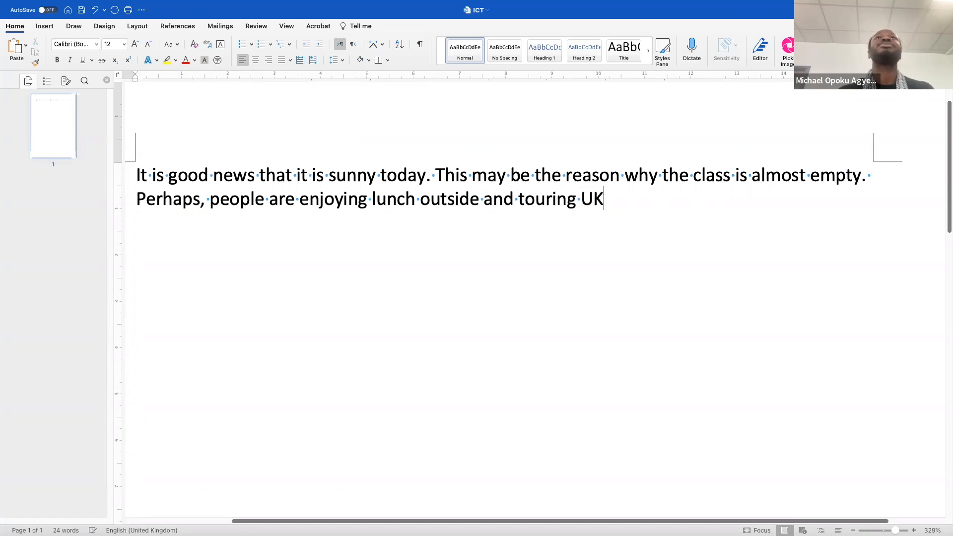
Step: End the sentence after "UK" with a full stop and begin another with "The good thing is that, at least"
text(,)
key(BackSpace)
key(BackSpace)
text(. The go)
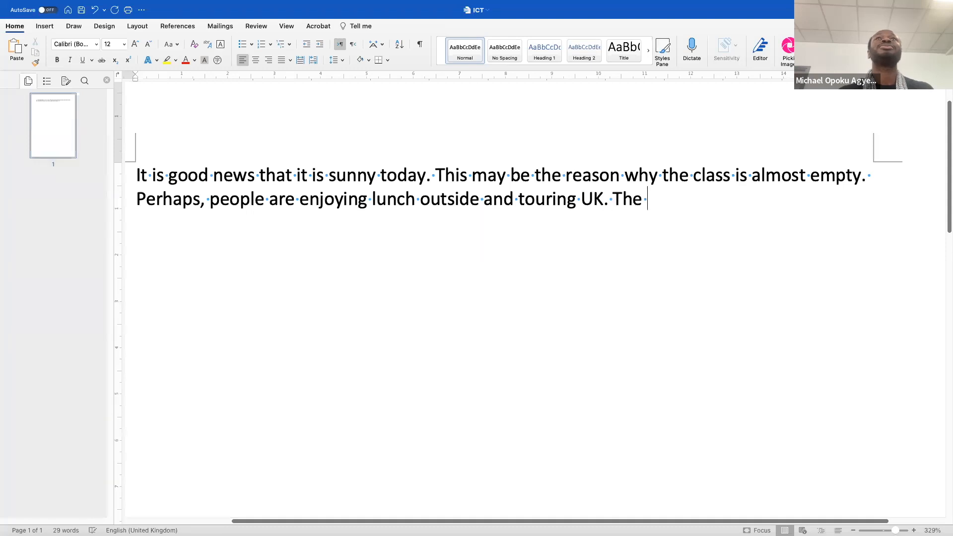
key(BackSpace)
key(BackSpace)
key(BackSpace)
key(BackSpace)
key(BackSpace)
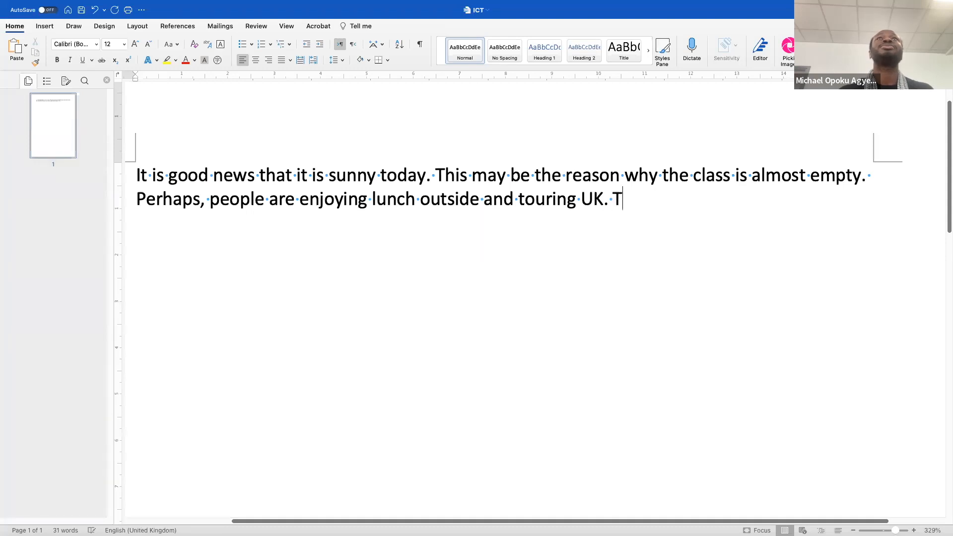
text(he good )
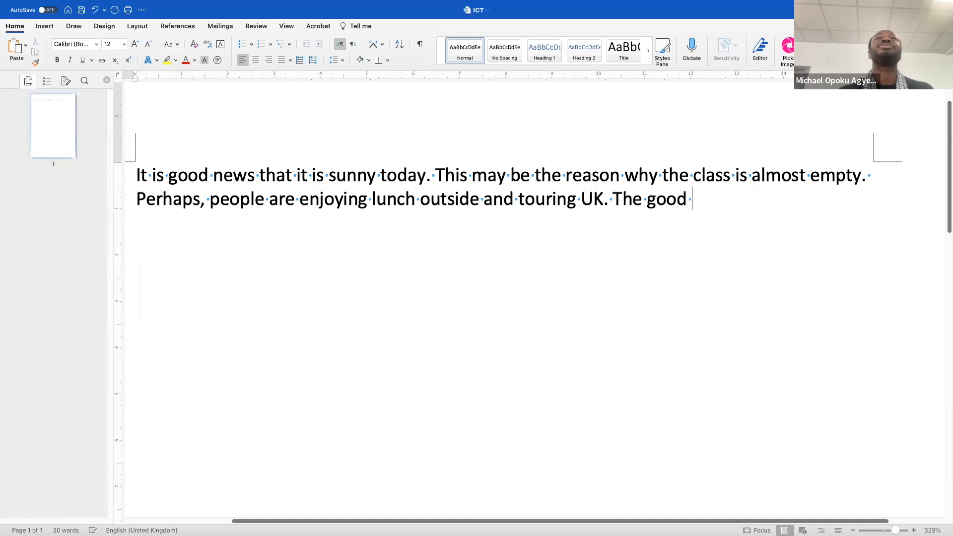
text(thing is that an)
key(BackSpace)
key(BackSpace)
key(BackSpace)
text(, at least)
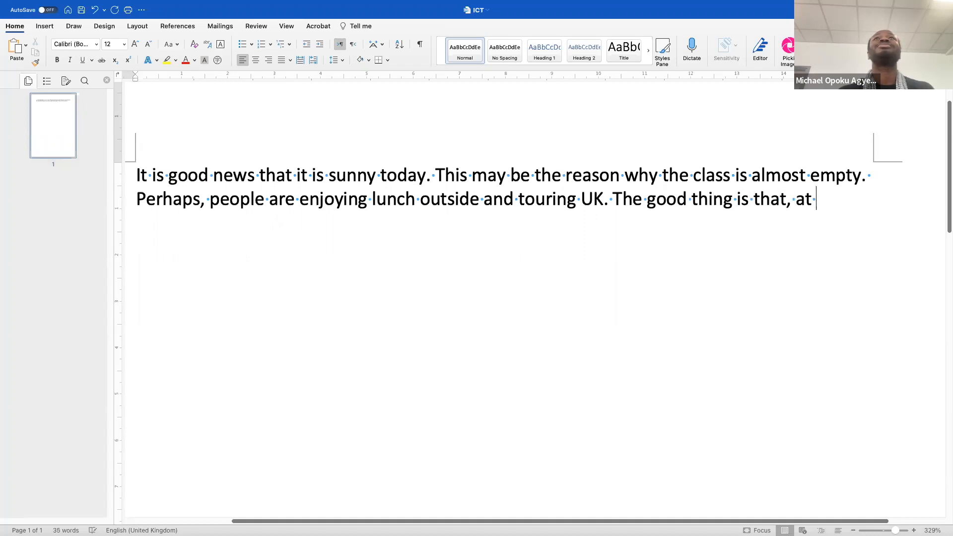
Step: Complete the sentence with ", they are online and enjoying the class from the comfort of wherever they are now" and a smiley
key(BackSpace)
text(, they are online and enjoying the class from the fom)
key(BackSpace)
key(BackSpace)
key(BackSpace)
text(comp)
key(BackSpace)
text(fort of whereever they are now )
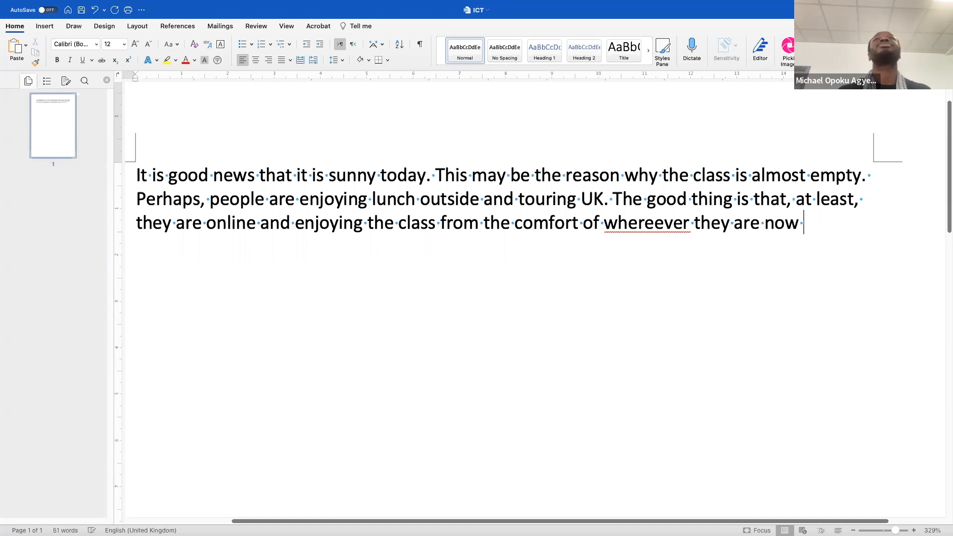
text(:))
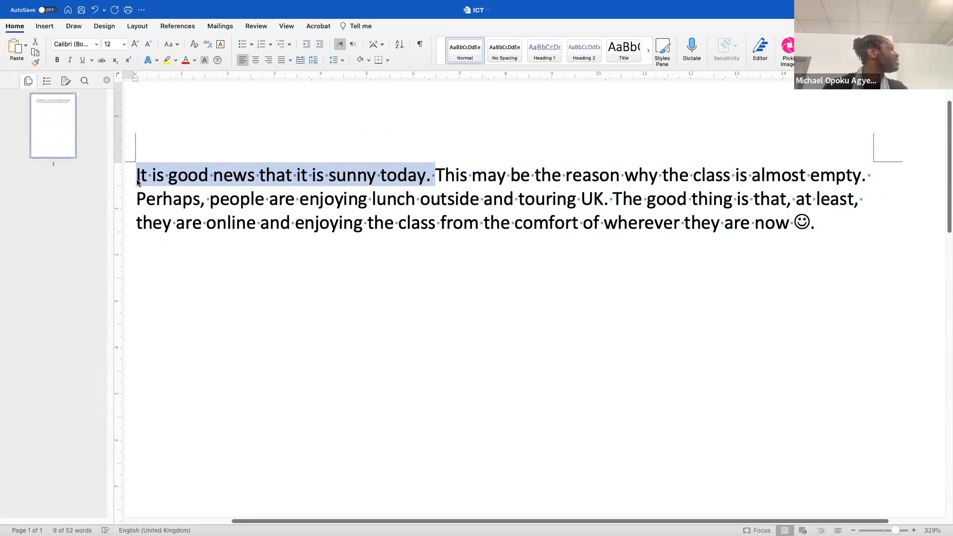
Step: Increase the font size of the first sentence, "It is good news that it is sunny today.", to 16
key(super+shift+period)
key(super+shift+period)
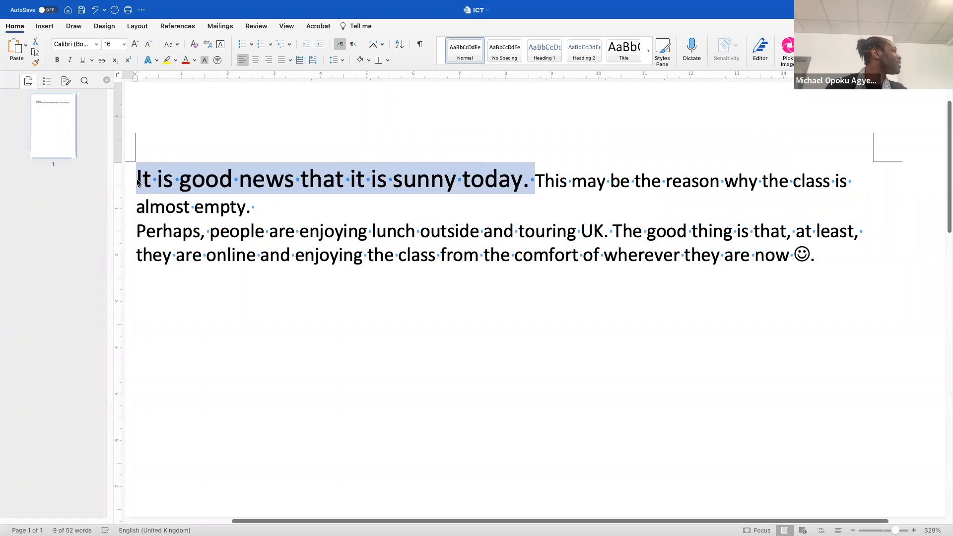
Step: Enlarge the font size of the selected first sentence to 90
key(super+shift+period)
key(super+shift+period)
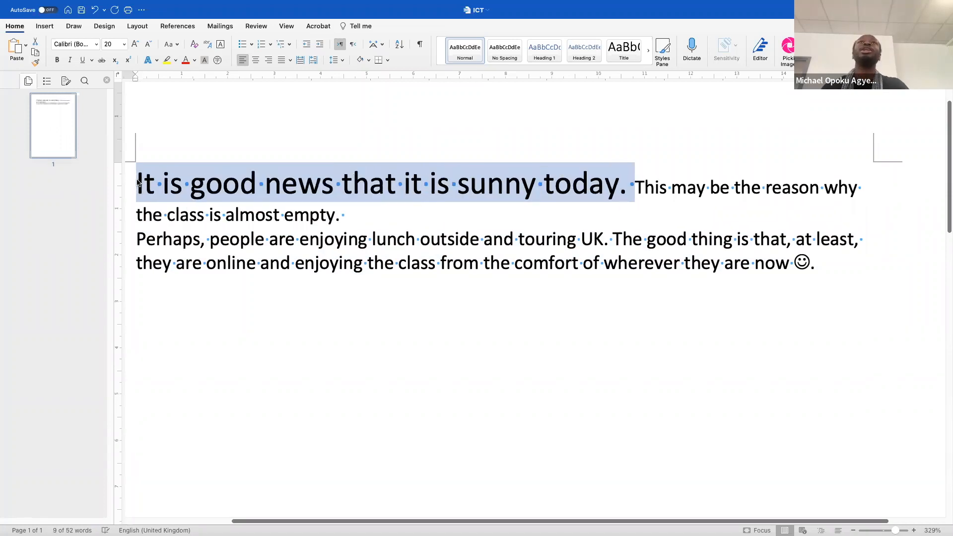
key(super+shift+period)
key(super+shift+period)
key(super+shift+period)
key(super+shift+period)
key(super+shift+period)
key(super+shift+period)
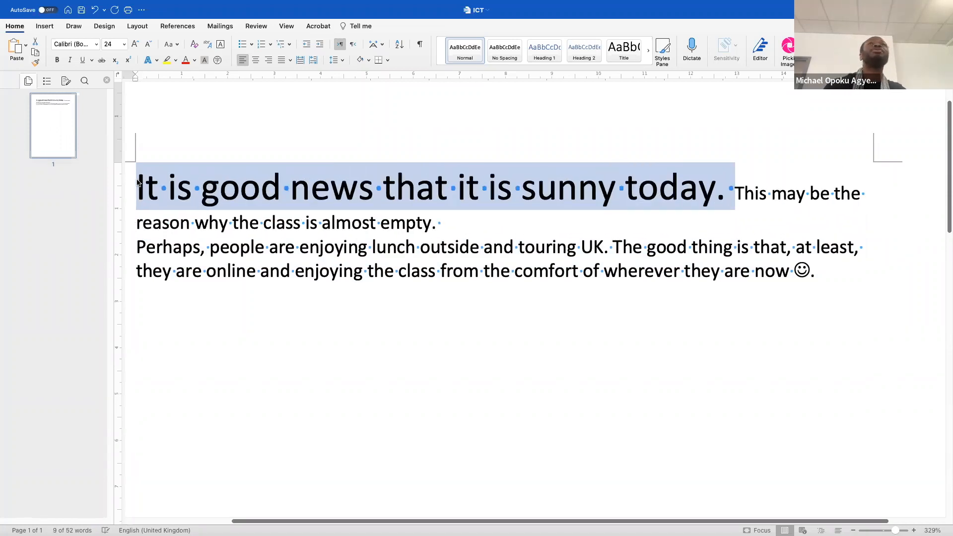
key(super+shift+period)
key(super+shift+period)
key(super+shift+period)
key(super+shift+period)
key(super+shift+period)
key(super+shift+period)
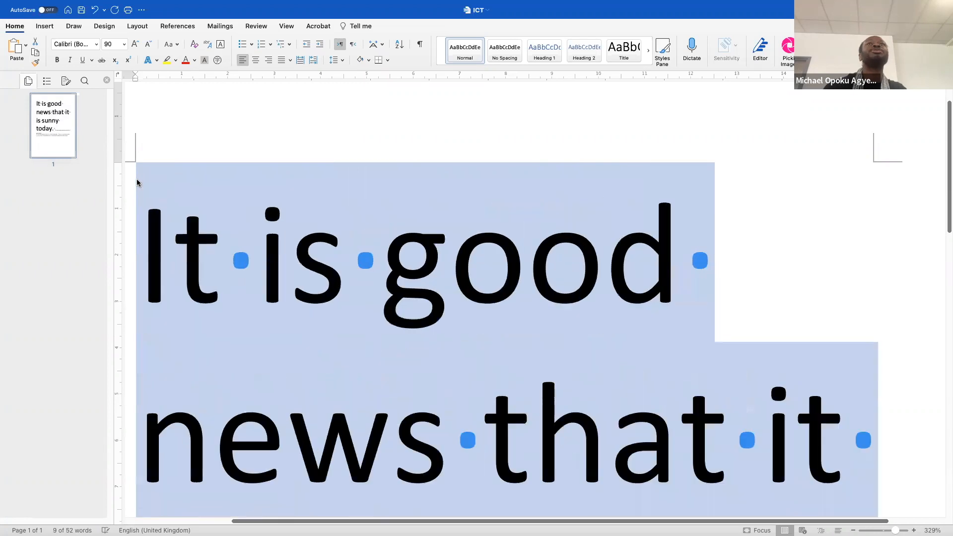
Step: Reduce the font size of the first sentence to 24
key(super+shift+comma)
key(super+shift+comma)
key(super+shift+comma)
key(super+shift+comma)
key(super+shift+comma)
key(super+shift+comma)
key(super+shift+comma)
key(super+shift+comma)
key(super+shift+comma)
key(super+shift+comma)
key(super+shift+comma)
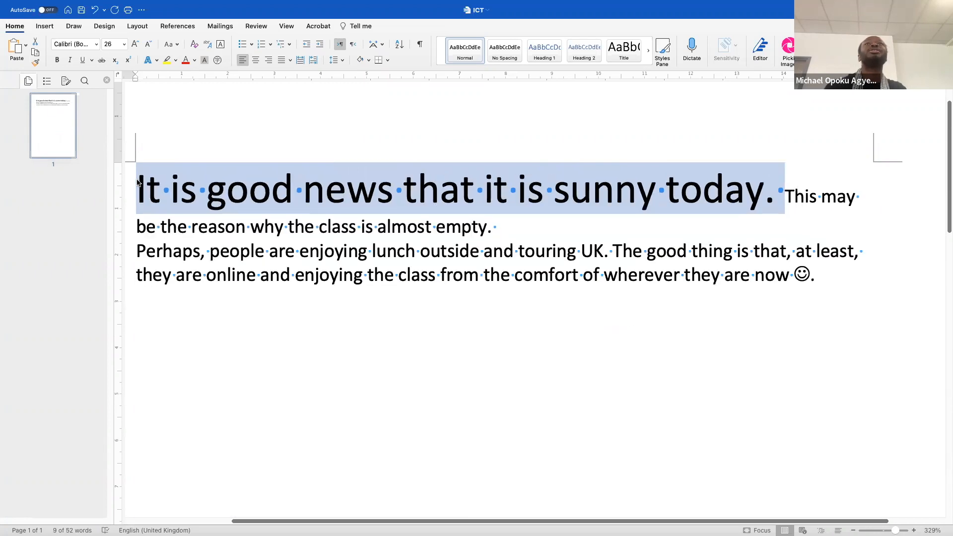
key(super+shift+comma)
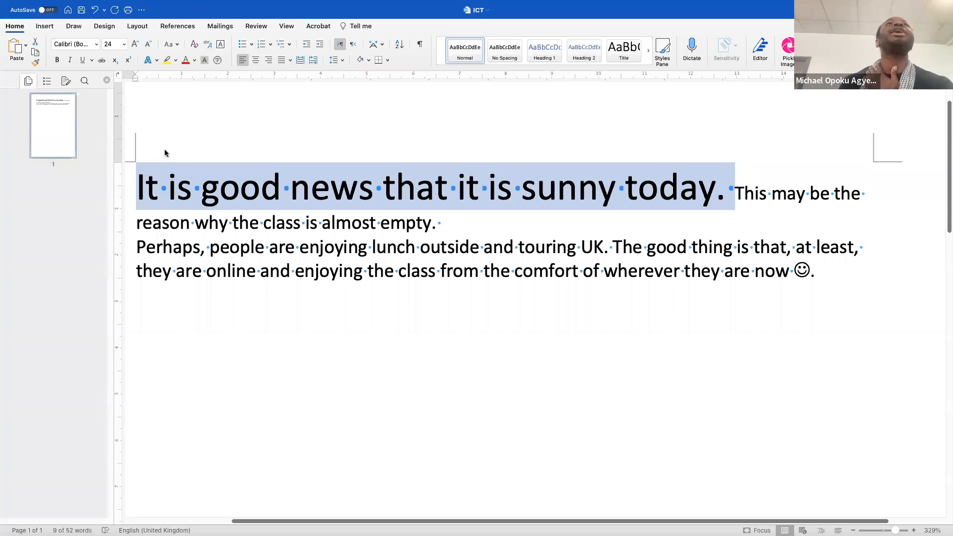
Step: Colour the first sentence blue and change its font to Matura MT Script Capitals
click(194, 62)
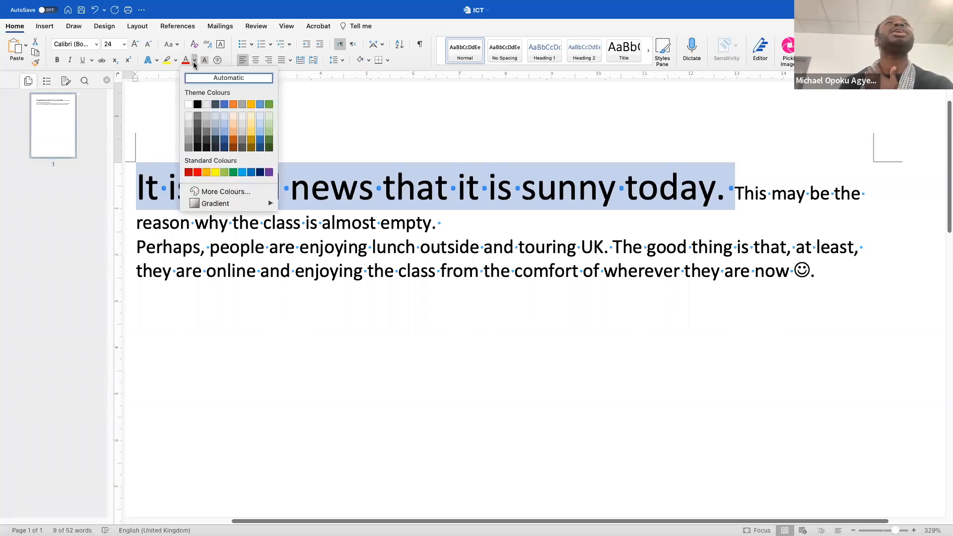
click(224, 105)
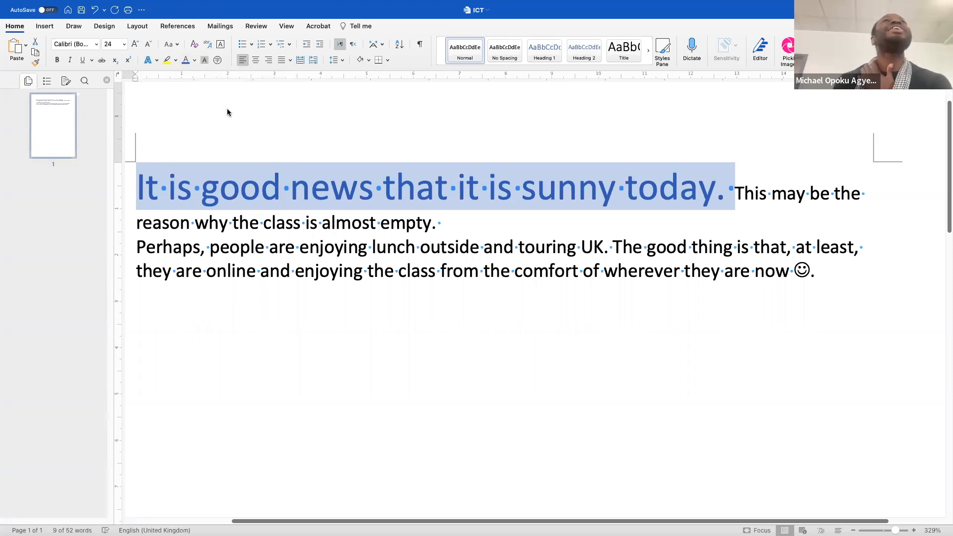
click(96, 45)
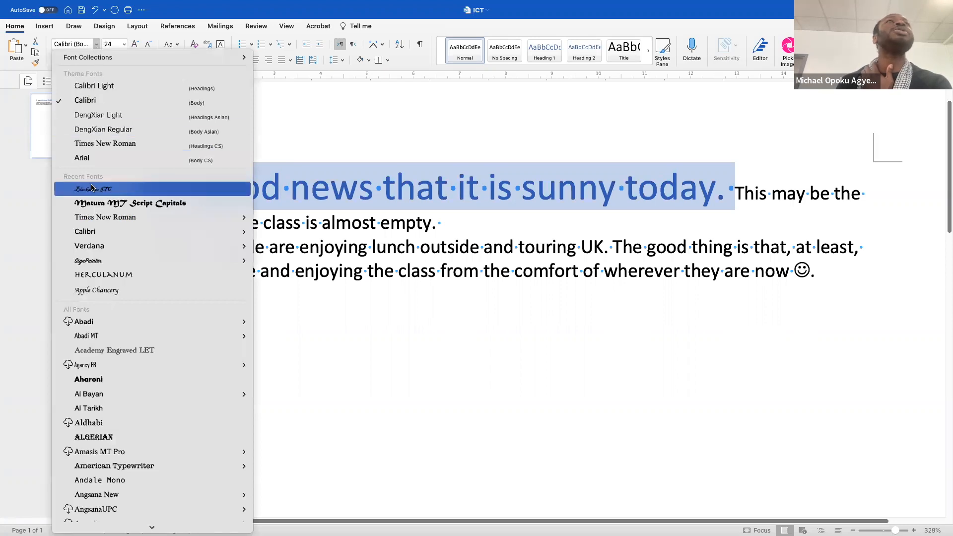
click(91, 203)
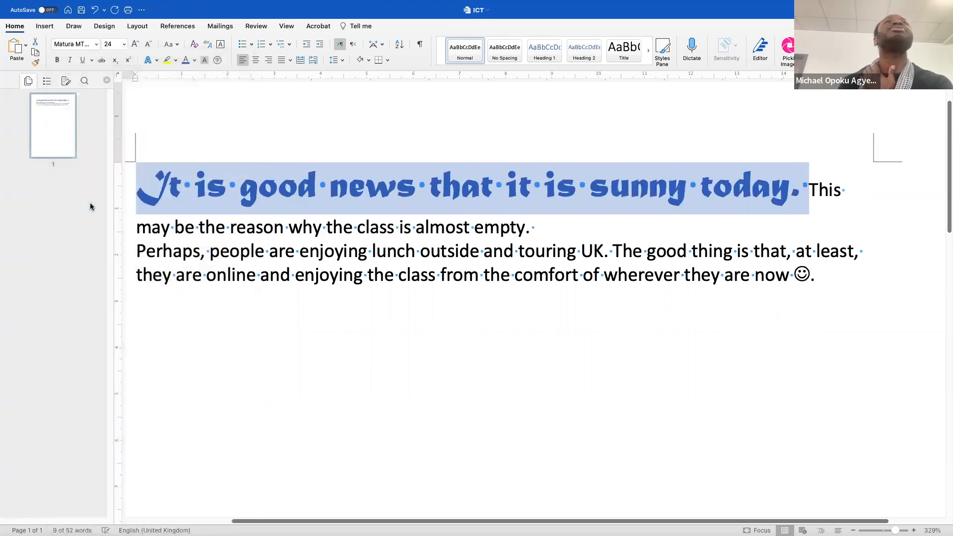
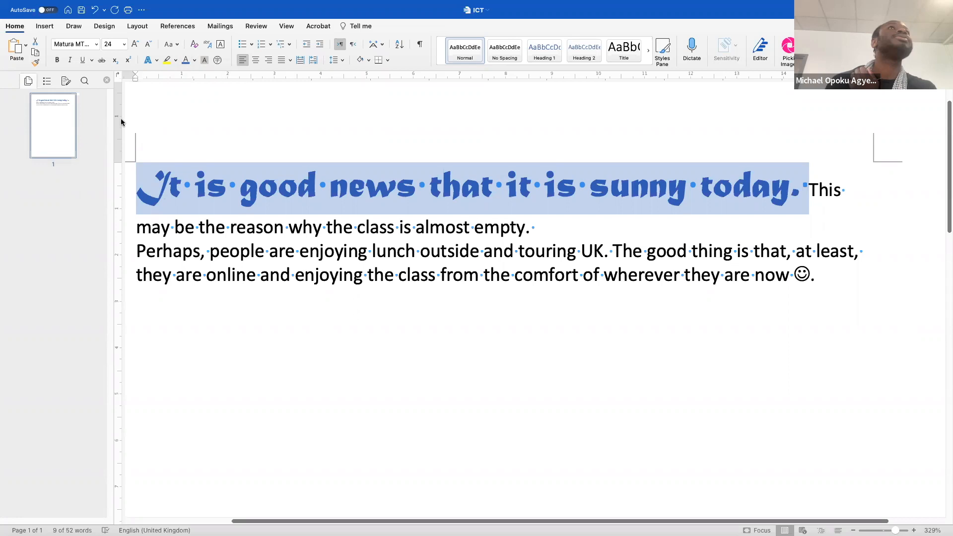
Step: Try the Format Painter from the first sentence onto the rest of the text, and undo the formatting
click(35, 63)
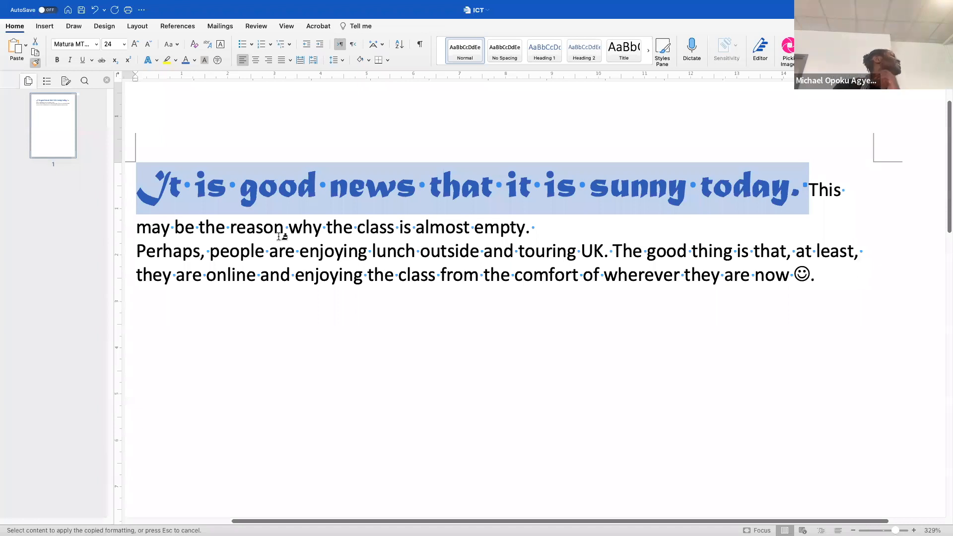
drag(827, 272, 819, 193)
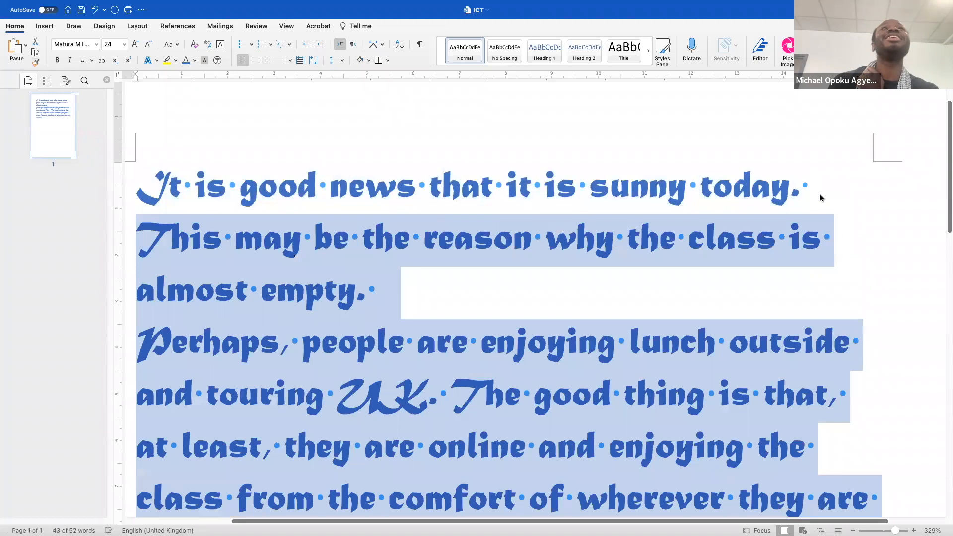
scroll(877, 308, down, 3)
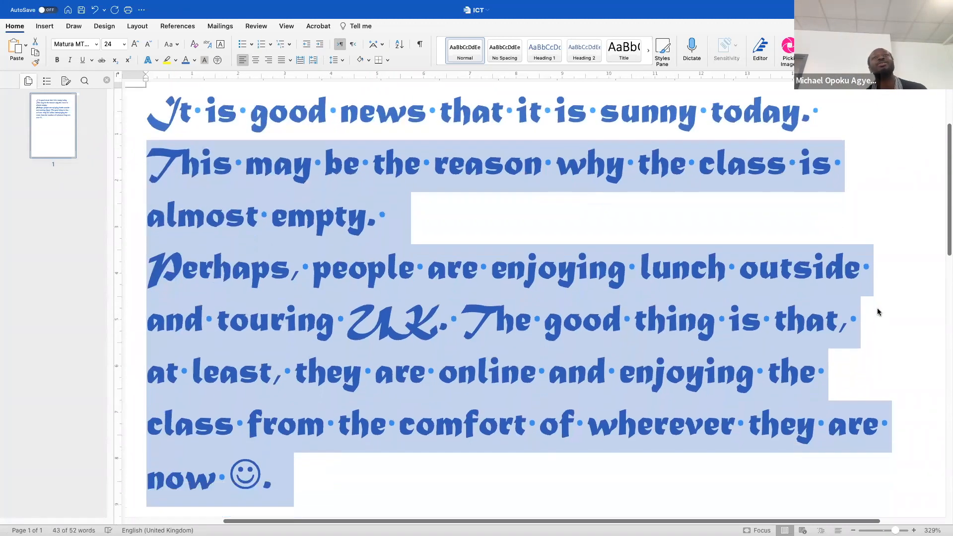
scroll(877, 311, up, 2)
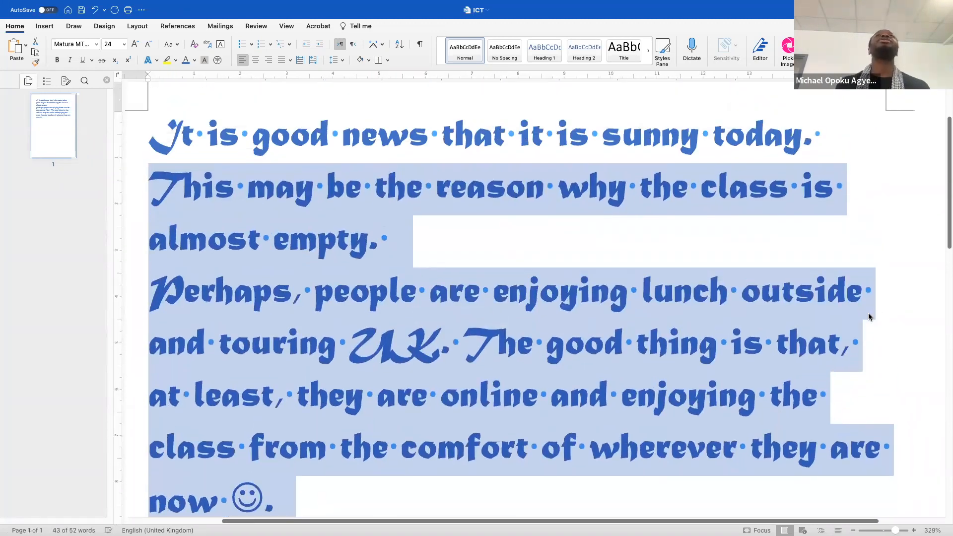
scroll(869, 316, down, 2)
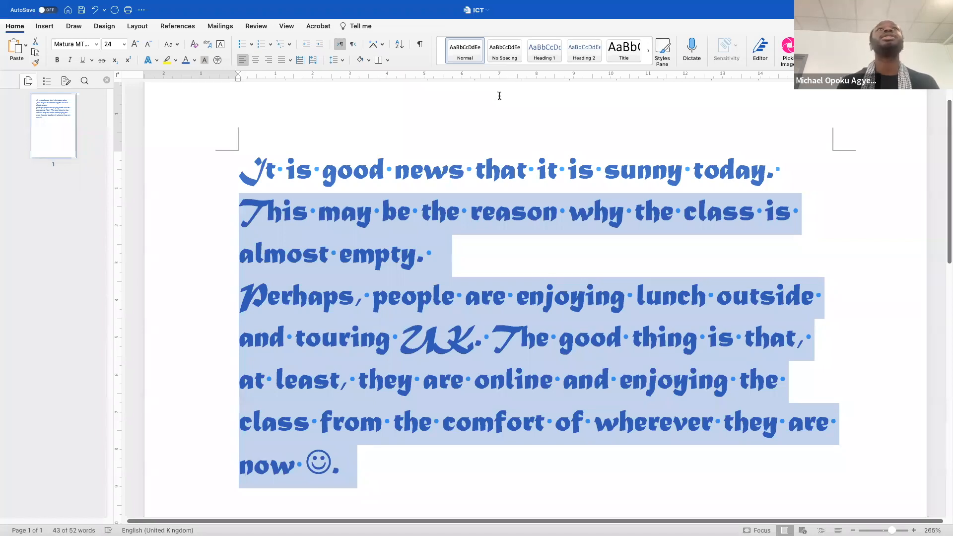
key(super+z)
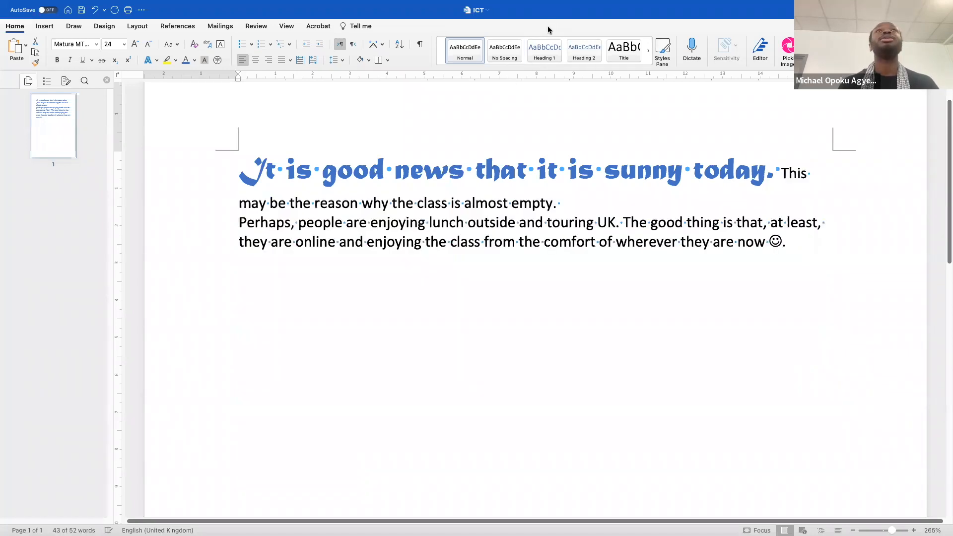
Step: Copy the first sentence's formatting onto all the remaining text, from "This may be" to the smiley, with the Format Painter
click(578, 171)
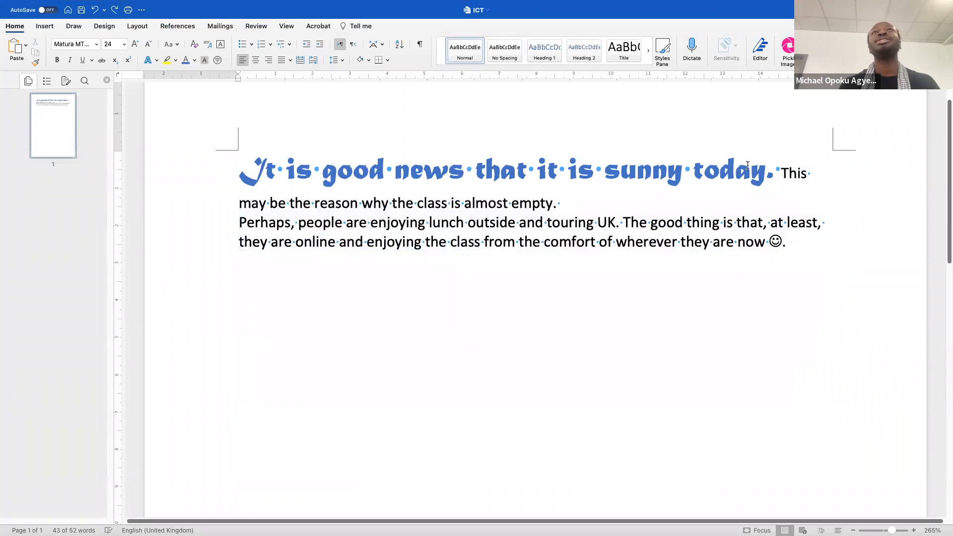
drag(778, 173, 265, 183)
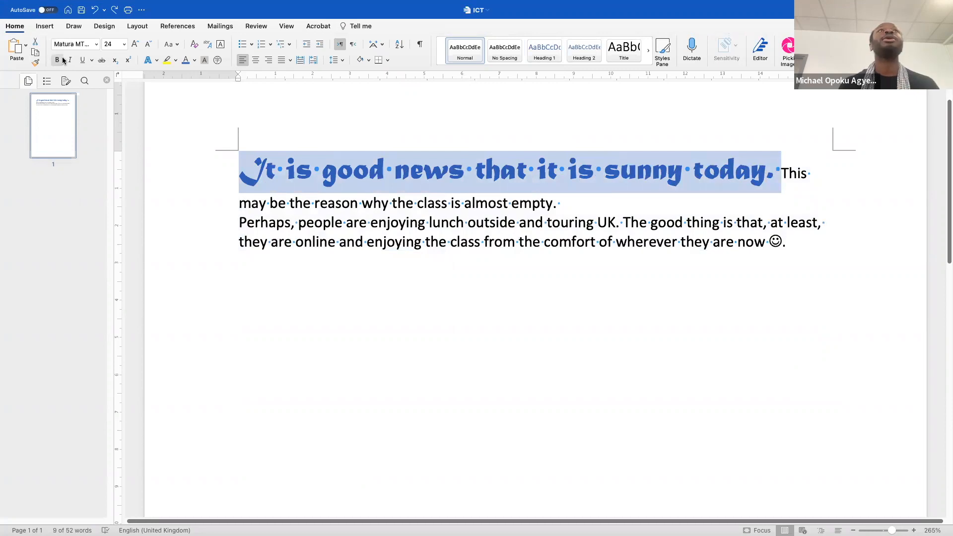
click(35, 63)
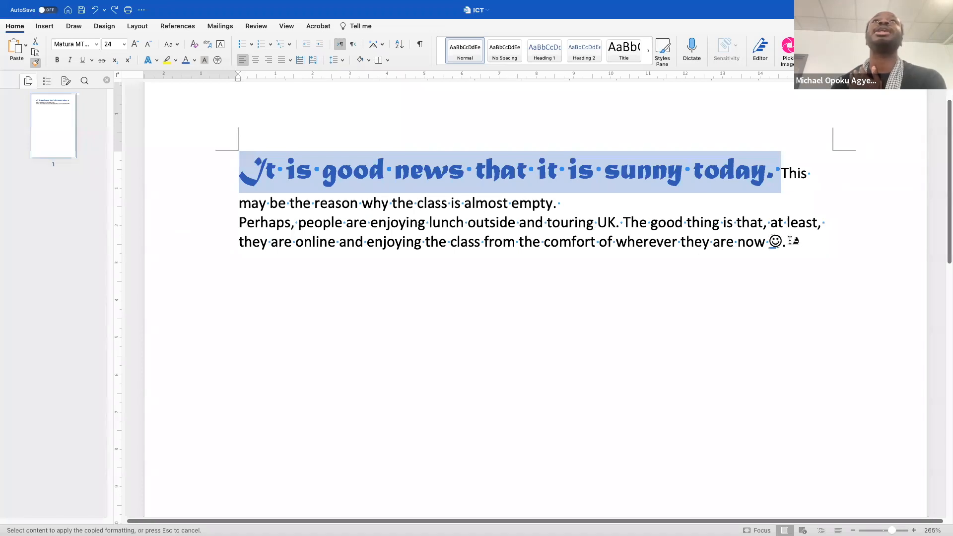
mouse_move(796, 242)
mouse_down()
mouse_move(791, 170)
mouse_move(783, 170)
mouse_up()
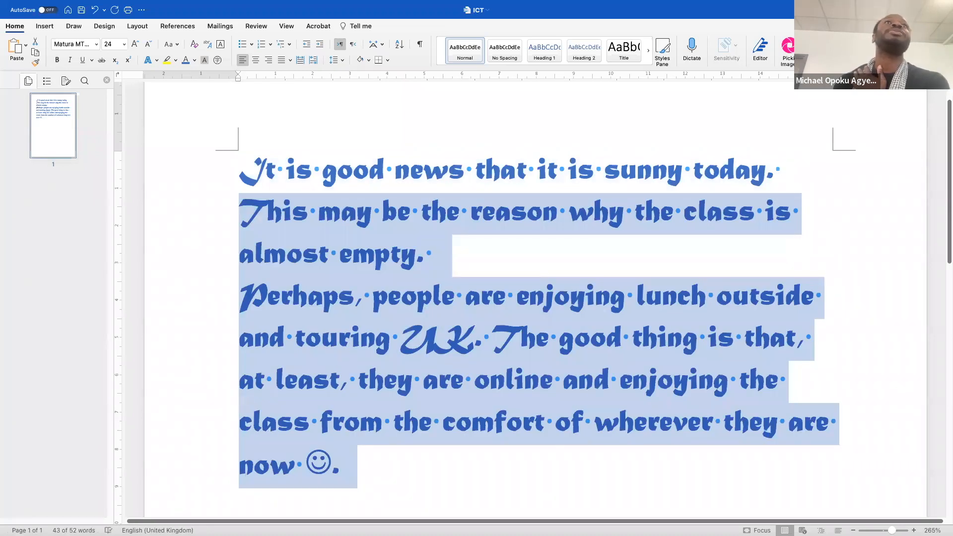
click(556, 487)
scroll(556, 487, down, 6)
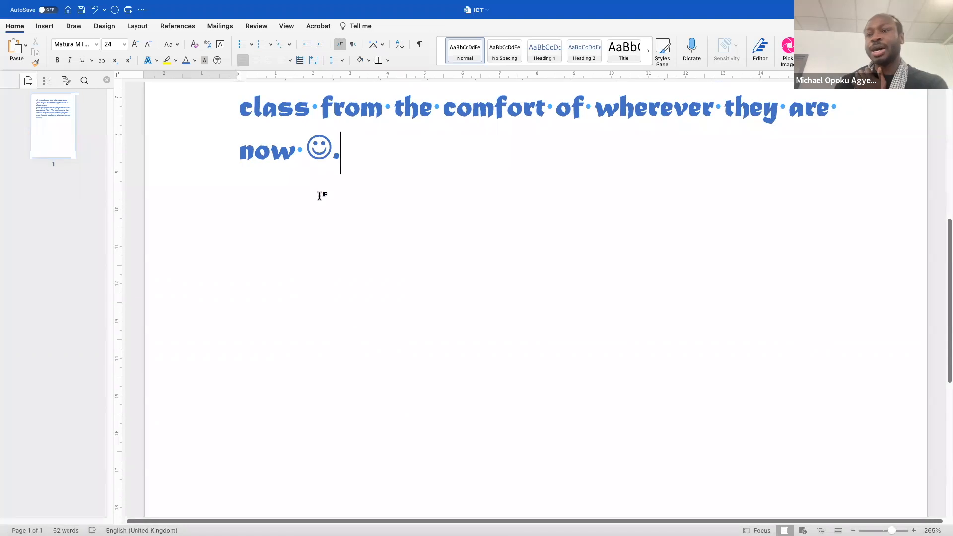
click(267, 404)
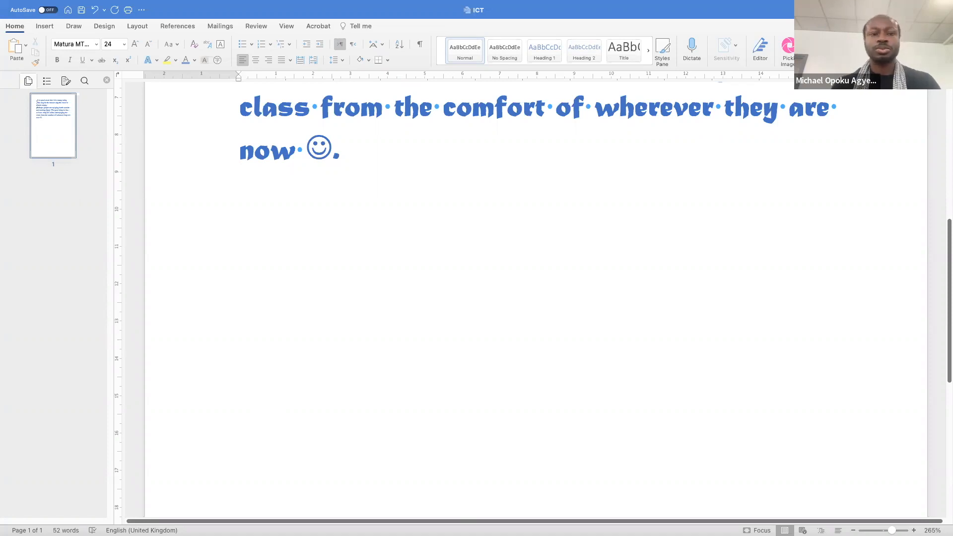
Step: Switch to Chrome and open the "Learn MS Word Tutorial - javatpoint" result from the Google search results
key(ctrl+Left)
drag(101, 36, 173, 40)
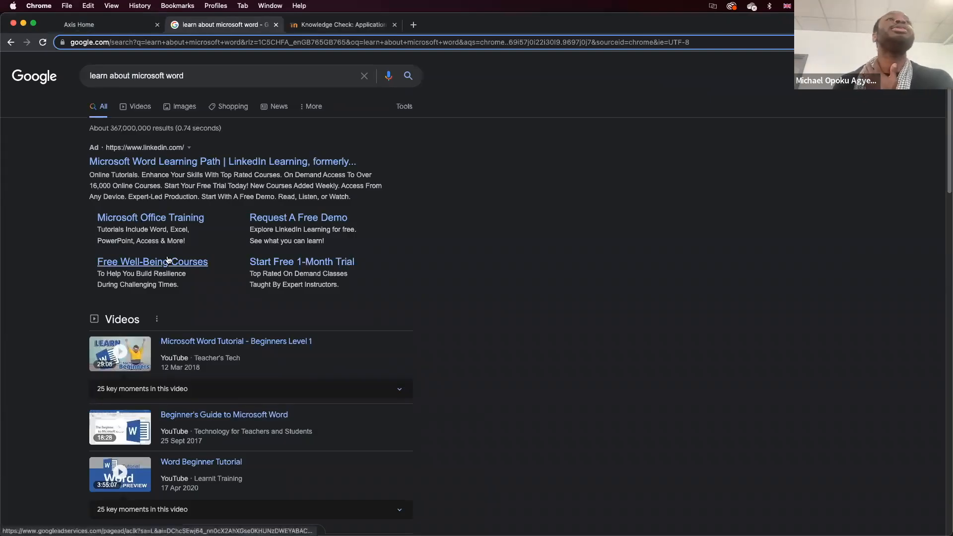
scroll(168, 257, down, 10)
scroll(168, 256, down, 2)
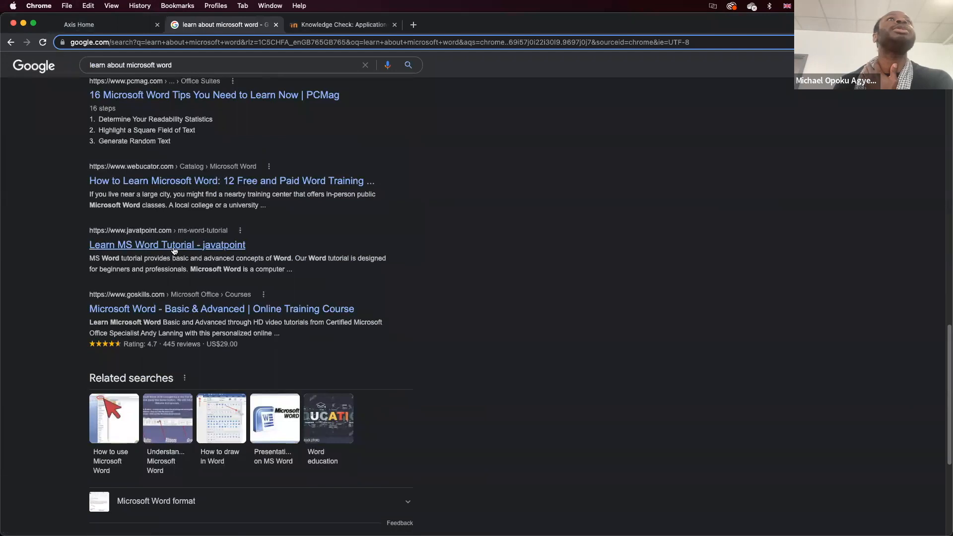
click(174, 246)
Step: Copy the "MS Word Tutorial" heading and its three introductory paragraphs from the page and paste them below the text in the Word document
drag(174, 225, 178, 197)
click(552, 307)
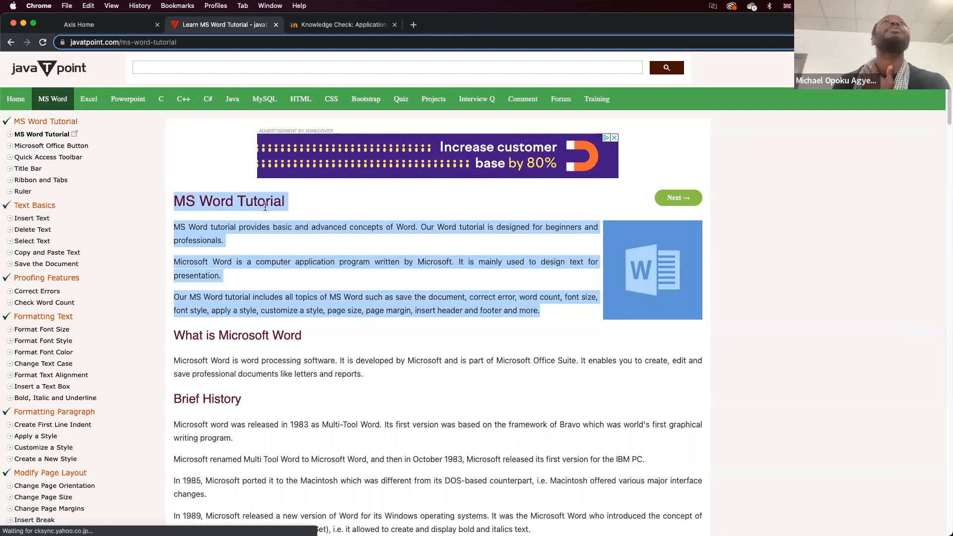
key(ctrl+Right)
key(Return)
key(Return)
key(super+v)
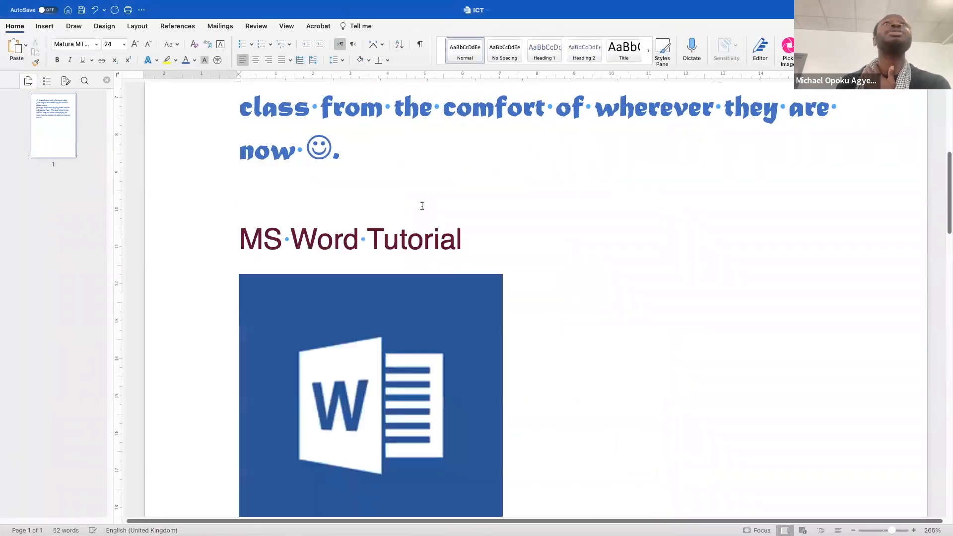
Step: Delete the pasted Word logo picture below the "MS Word Tutorial" heading
scroll(475, 217, up, 3)
click(457, 226)
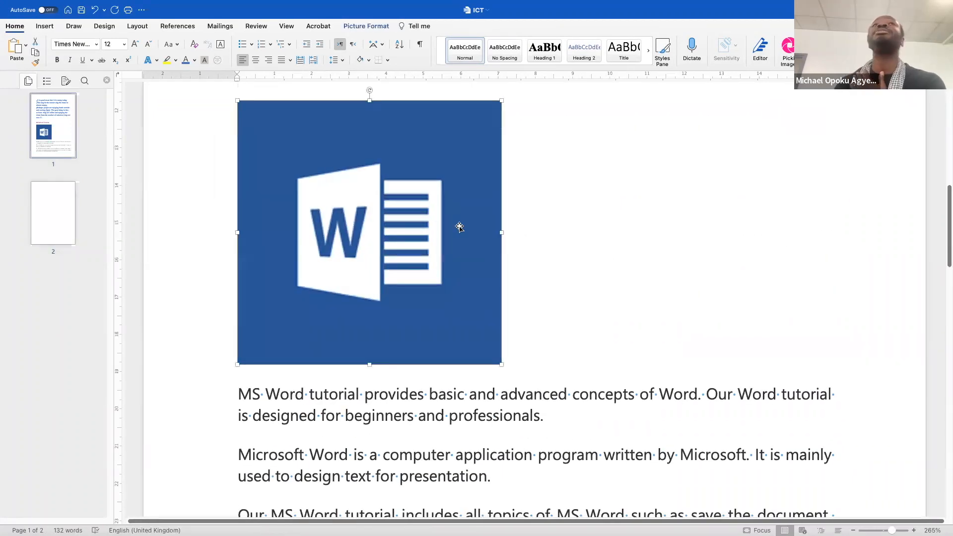
key(Delete)
scroll(459, 227, up, 5)
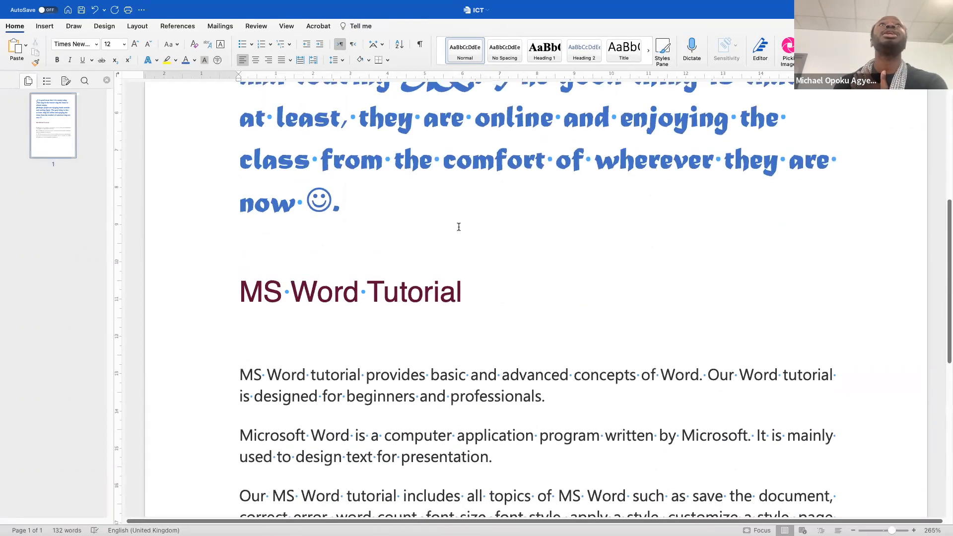
scroll(457, 225, down, 5)
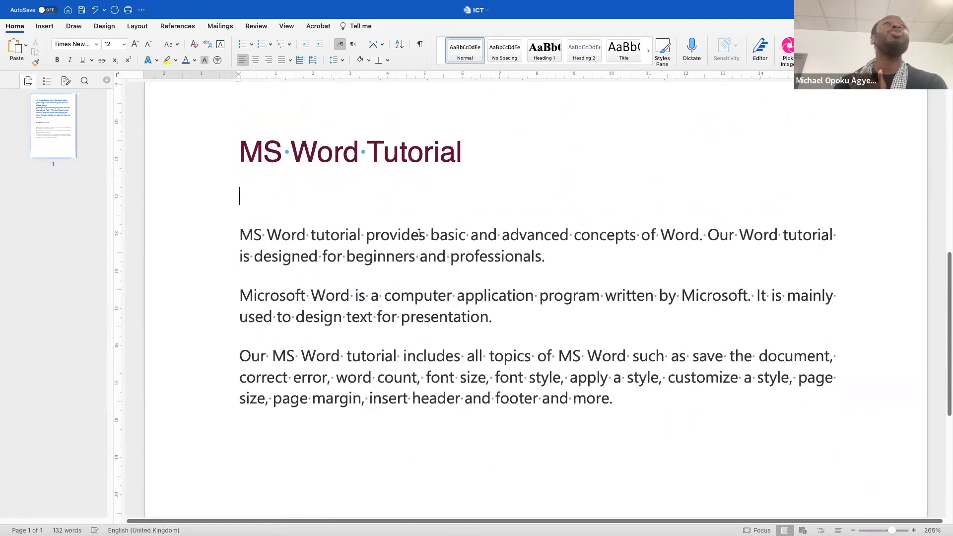
Step: Switch to Chrome, return to the search results and open webucator's "How to Learn Microsoft Word: 12 Free and Paid Word Training" result
key(ctrl+Left)
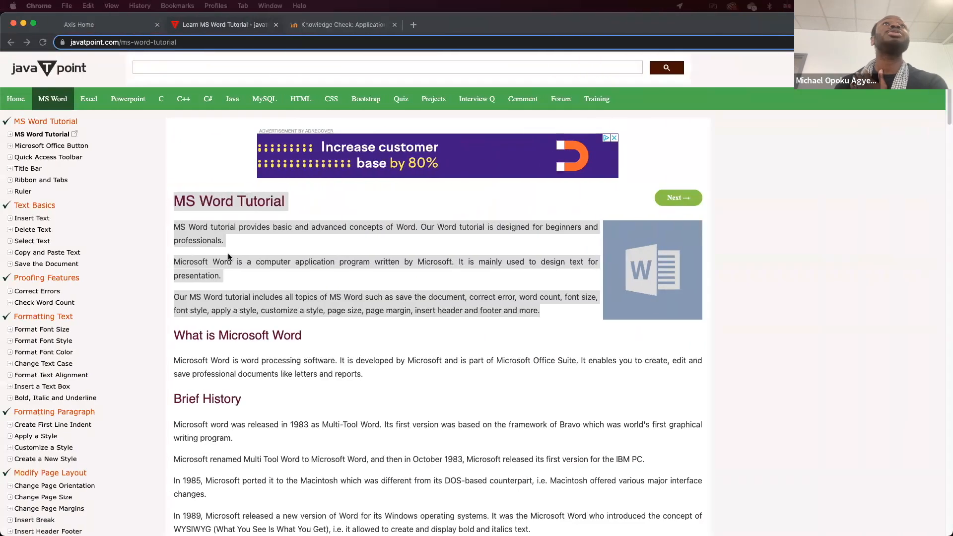
click(306, 28)
click(235, 23)
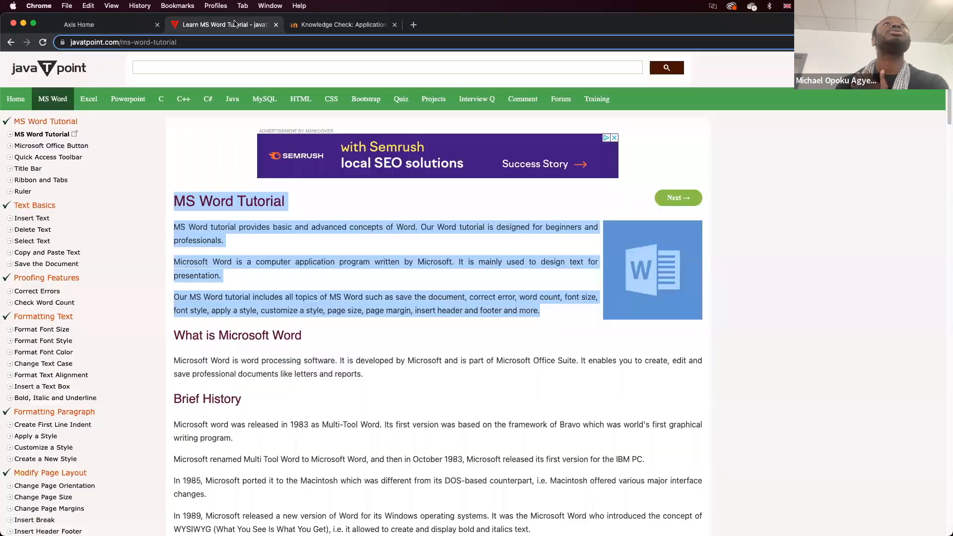
click(8, 44)
click(194, 183)
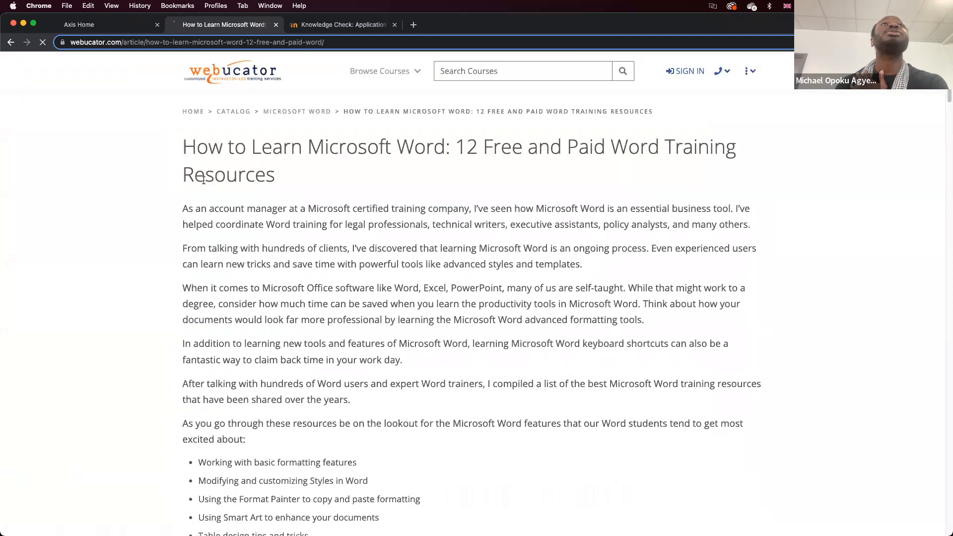
Step: Copy the article's first three paragraphs, from "As an account manager" to "advanced formatting tools.", without the title
drag(183, 145, 375, 305)
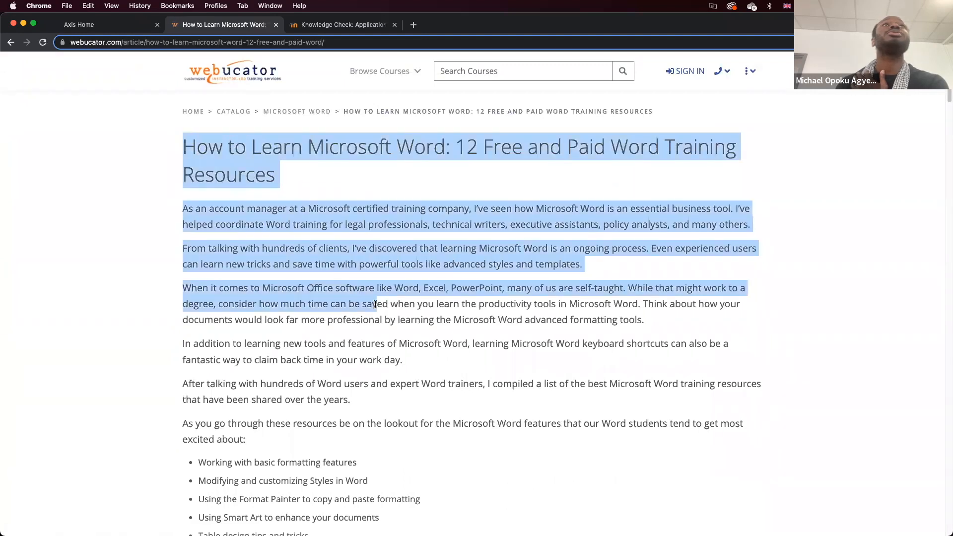
click(382, 305)
drag(649, 328, 180, 206)
key(super+c)
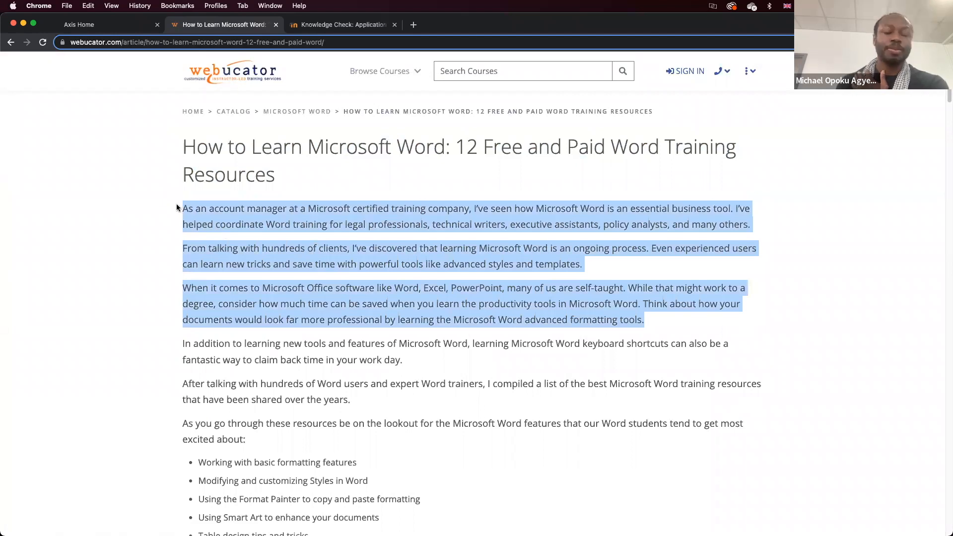
Step: Switch to the ICT Word document and paste the copied webucator paragraphs below the last MS Word Tutorial paragraph, leaving blank space between them
key(ctrl+Right)
click(659, 416)
key(Return)
key(Return)
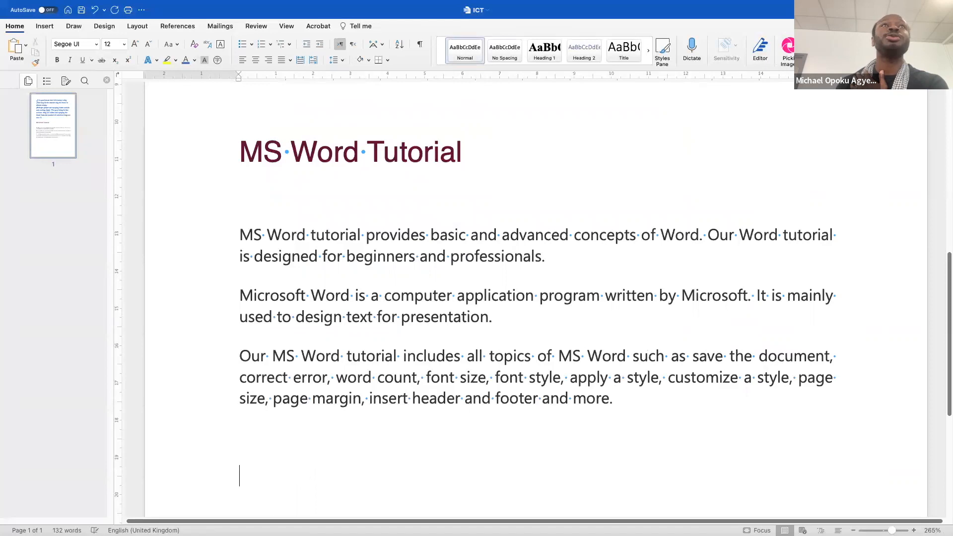
key(super+v)
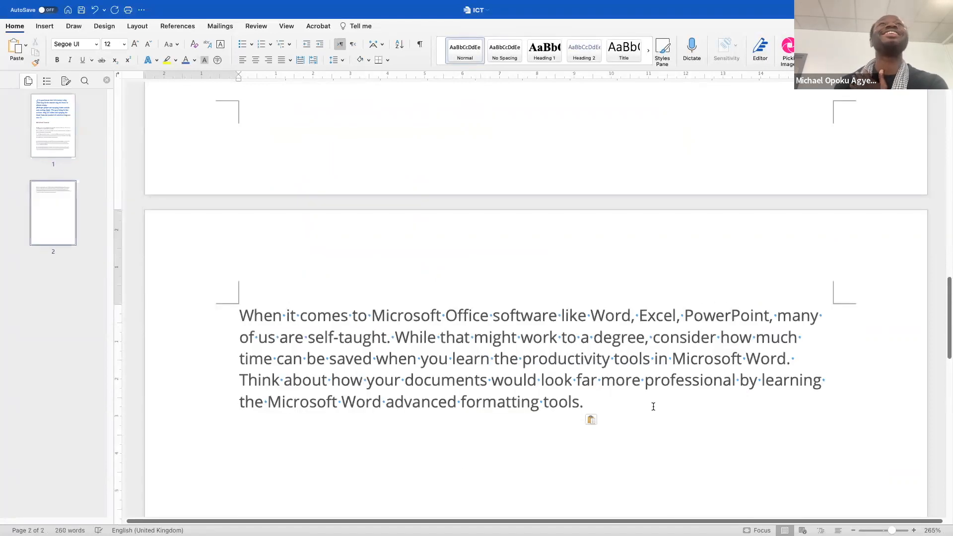
Step: Add the line "This is the format I wish to retain" above the document's first sentence
scroll(653, 406, up, 10)
scroll(605, 396, up, 15)
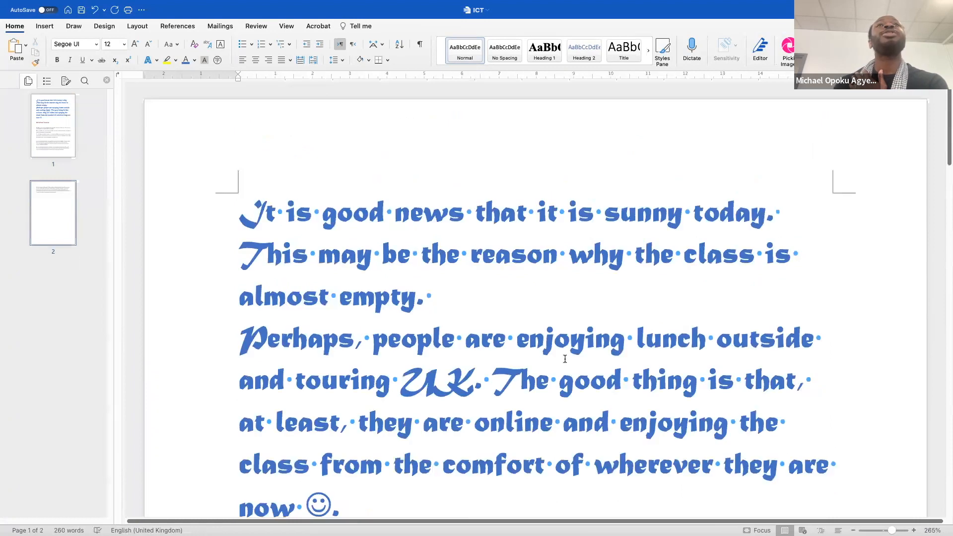
scroll(564, 359, down, 3)
scroll(447, 298, up, 3)
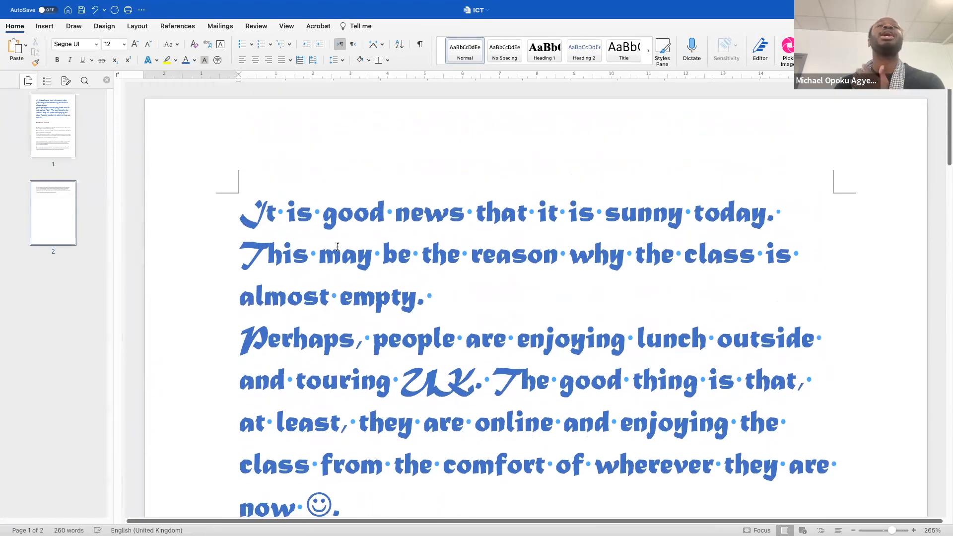
click(240, 208)
scroll(241, 208, up, 2)
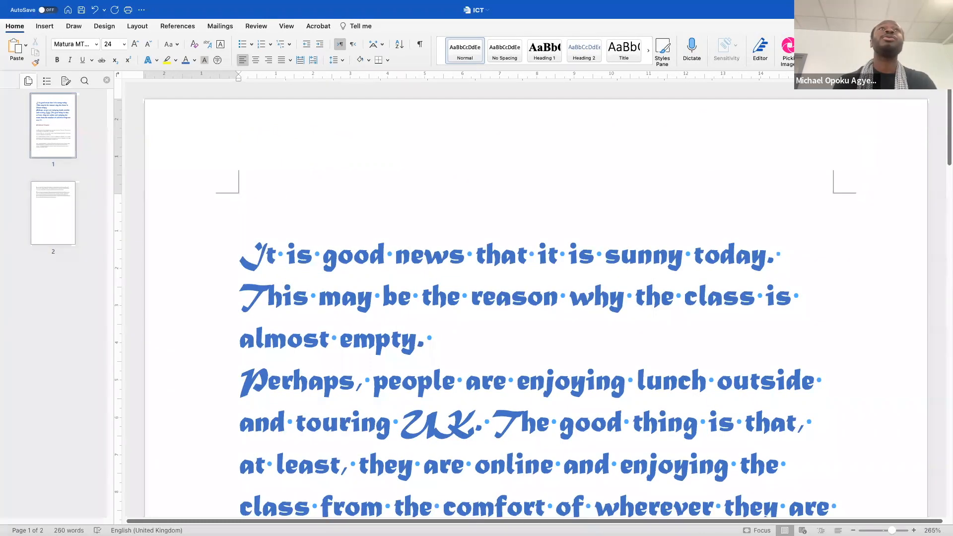
text(This is the fo)
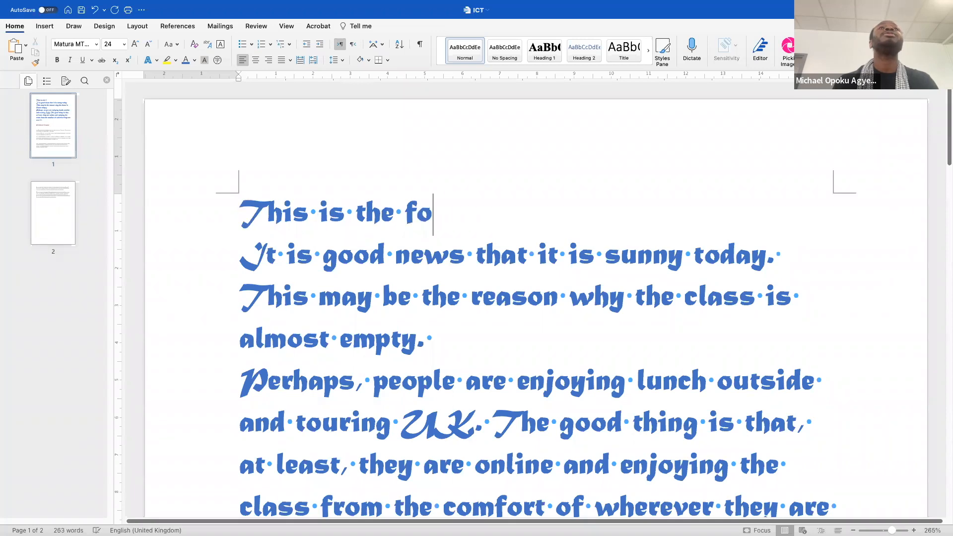
text(rmat I wil)
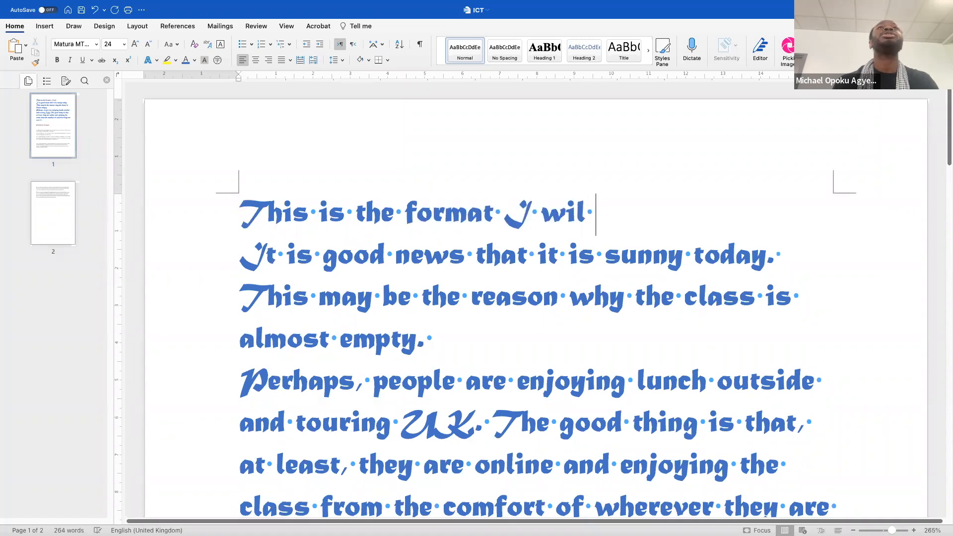
key(BackSpace)
text(sh to retain)
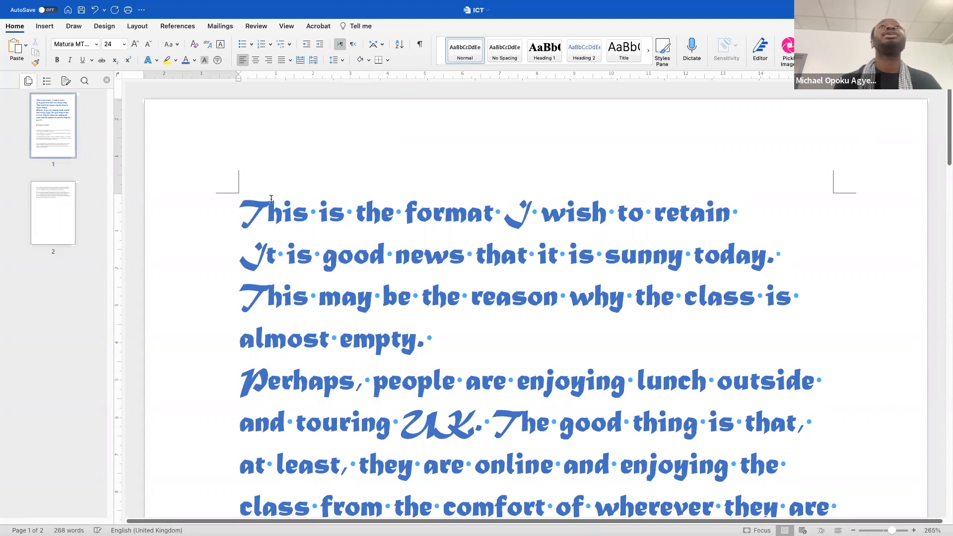
Step: Format the "This is the format I wish to retain" line as Times New Roman, size 12, black, and save the document
drag(759, 200, 272, 226)
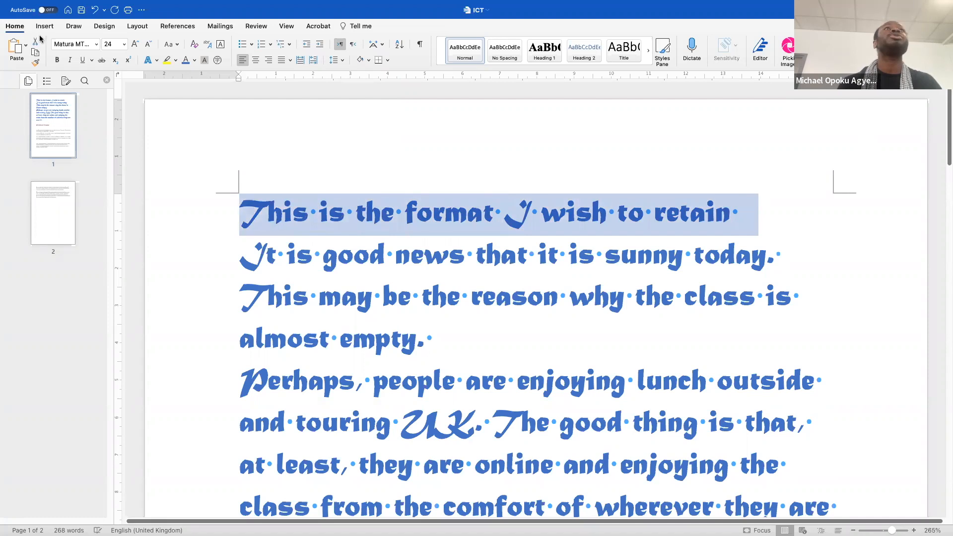
click(71, 45)
text(Times)
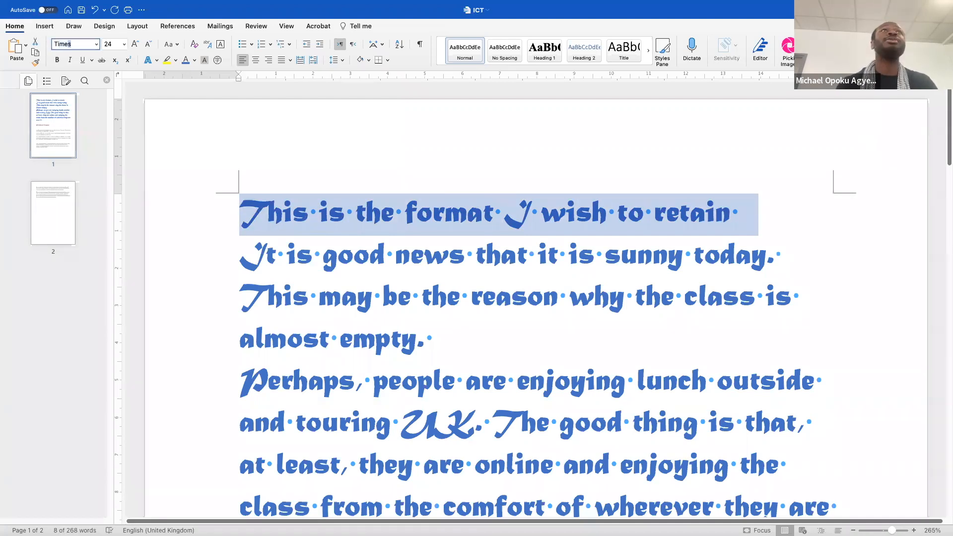
key(Return)
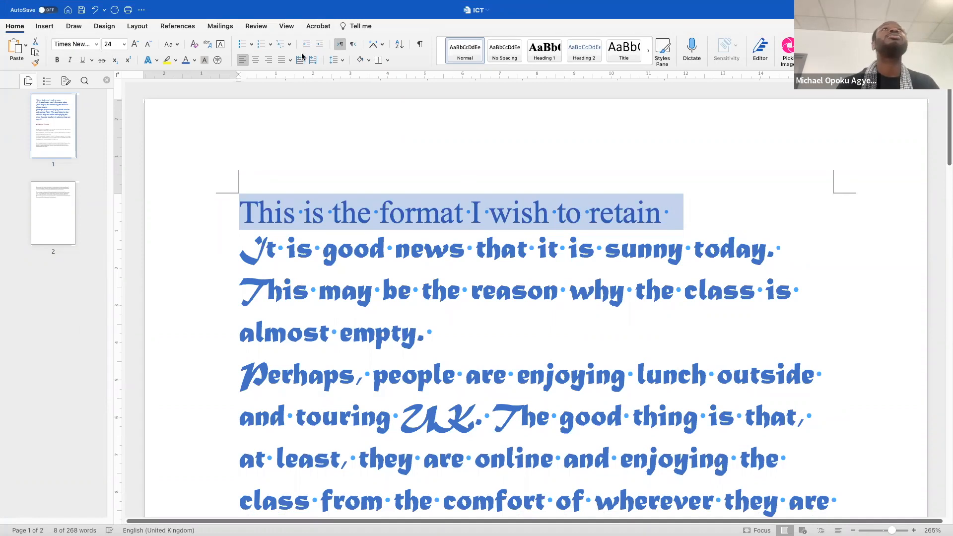
click(124, 45)
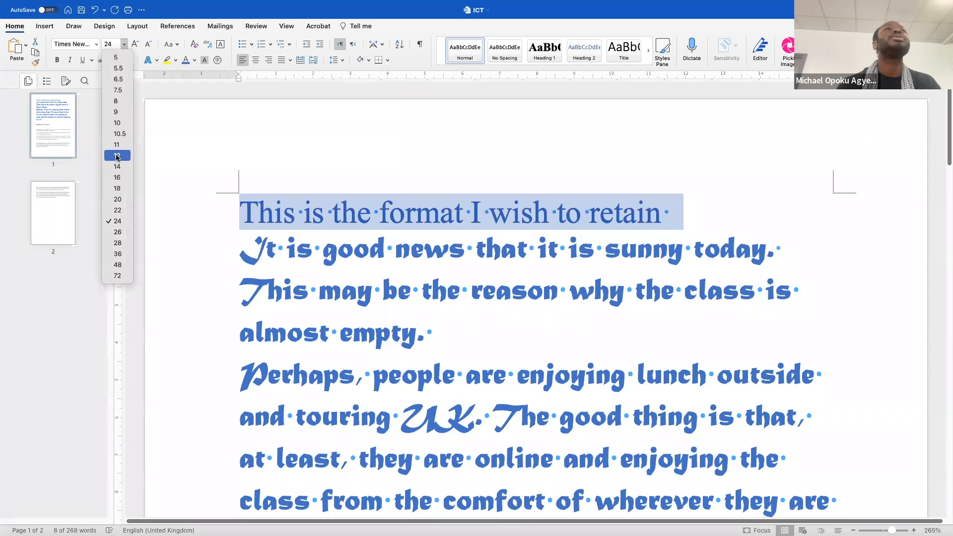
click(117, 157)
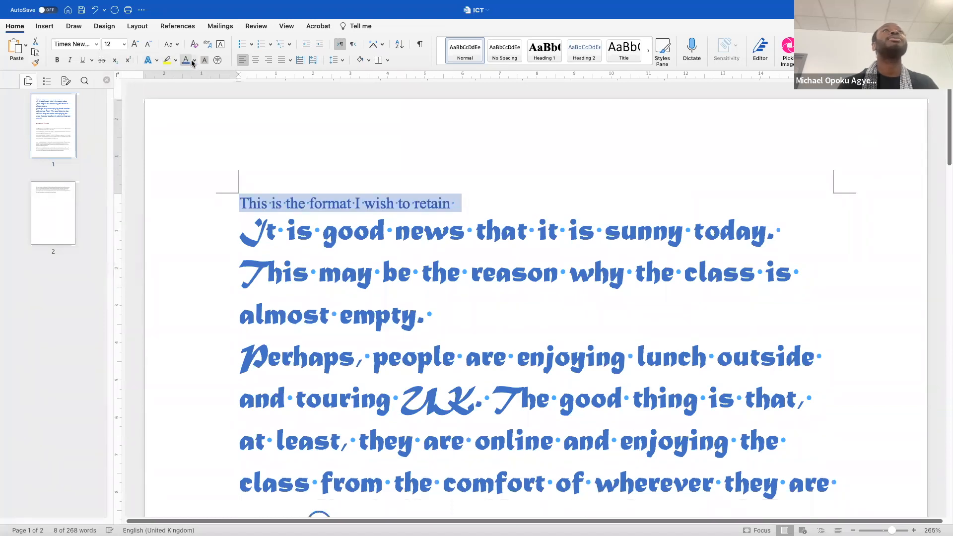
click(193, 61)
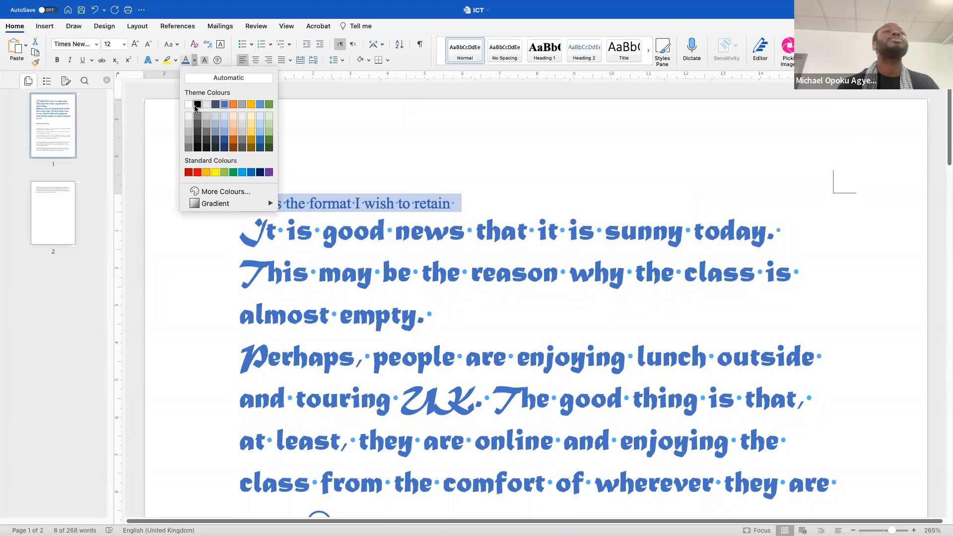
click(197, 105)
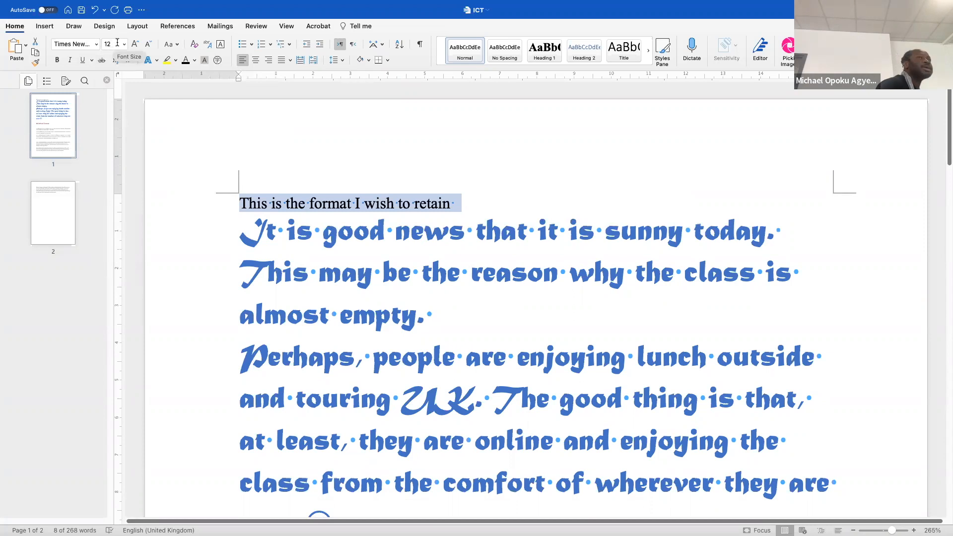
click(355, 328)
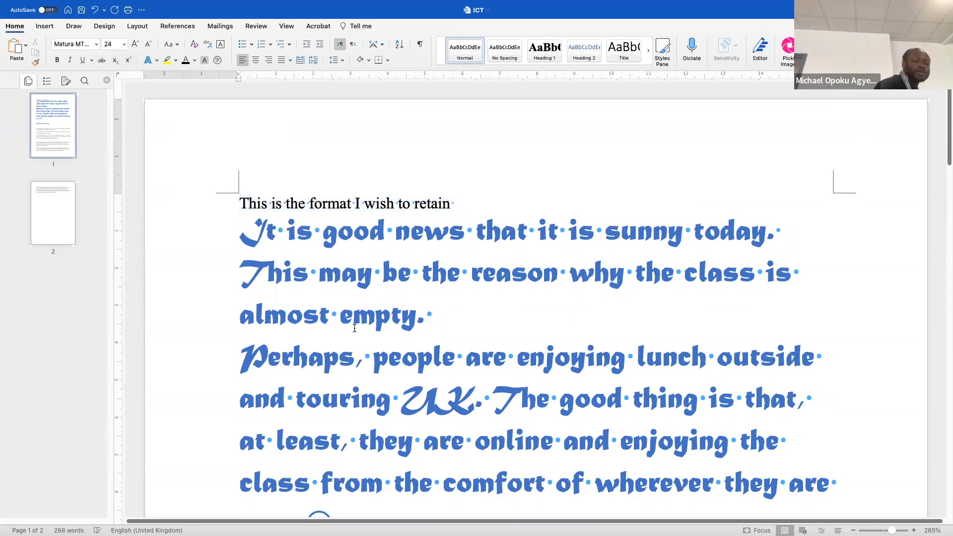
key(super+s)
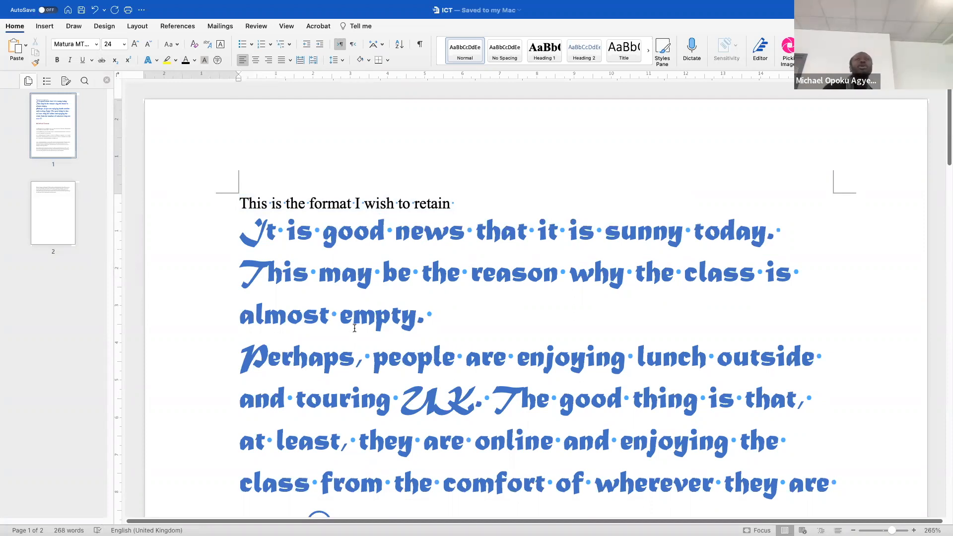
Step: Compare the font and size of the opening line, the sunny-day text, the MS Word Tutorial heading and paragraphs, and the webucator text
click(348, 203)
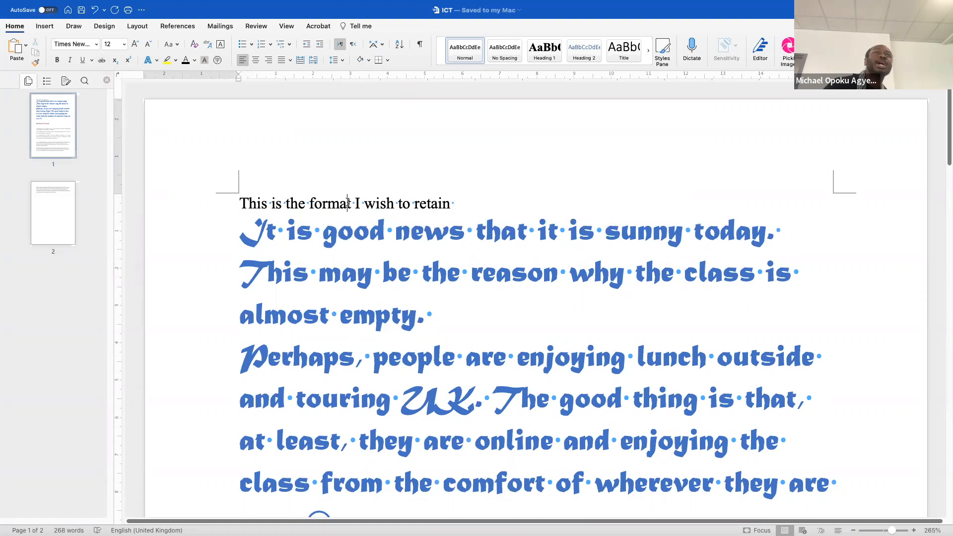
click(341, 272)
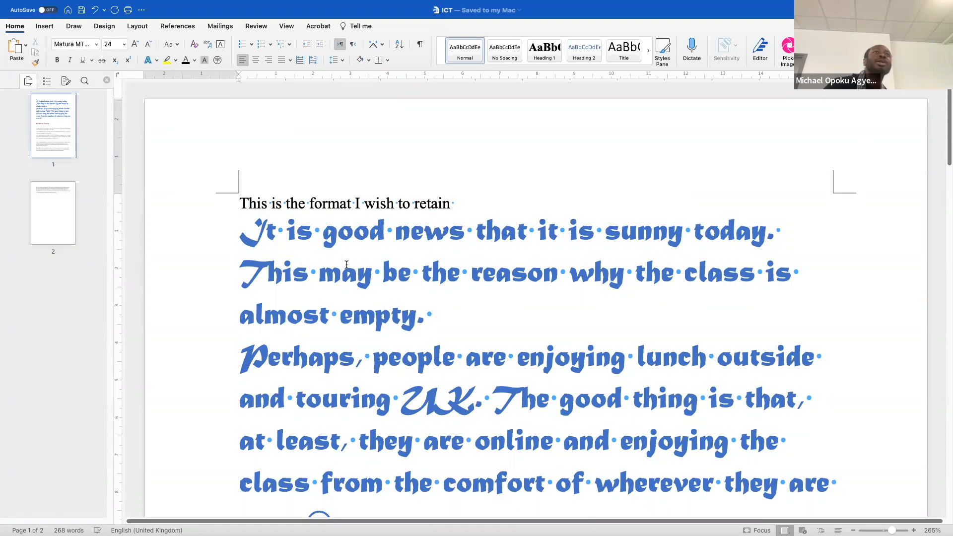
scroll(346, 265, down, 2)
scroll(347, 264, down, 2)
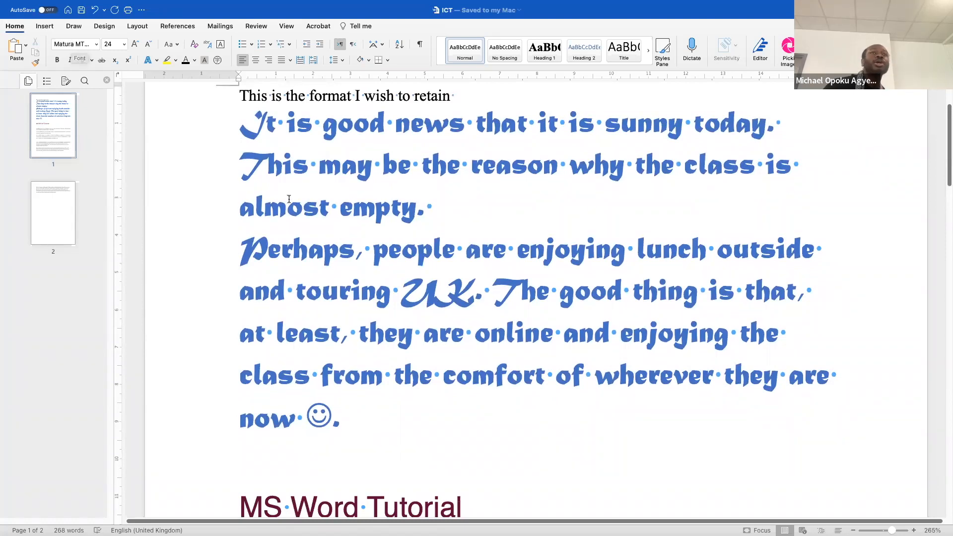
scroll(289, 199, down, 5)
scroll(289, 199, down, 2)
click(313, 271)
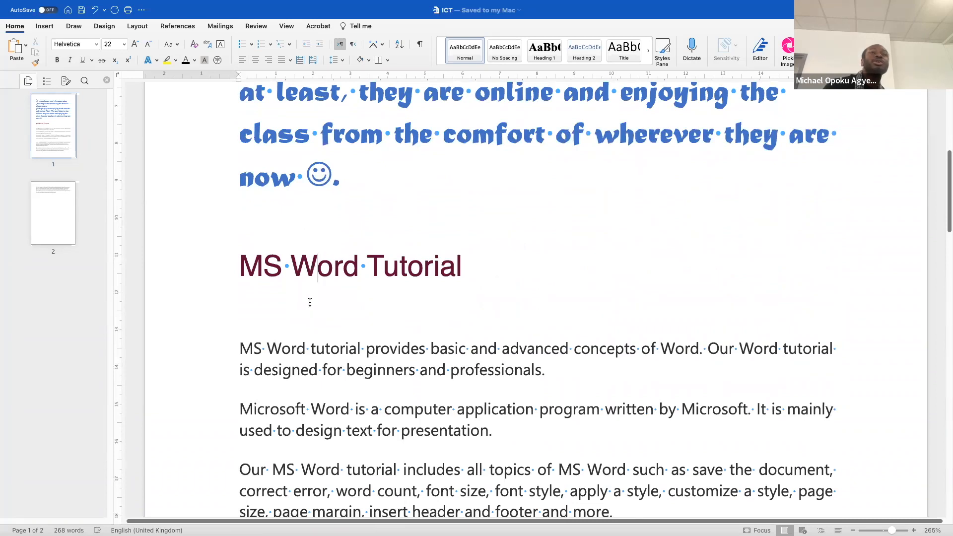
click(311, 350)
scroll(230, 223, down, 10)
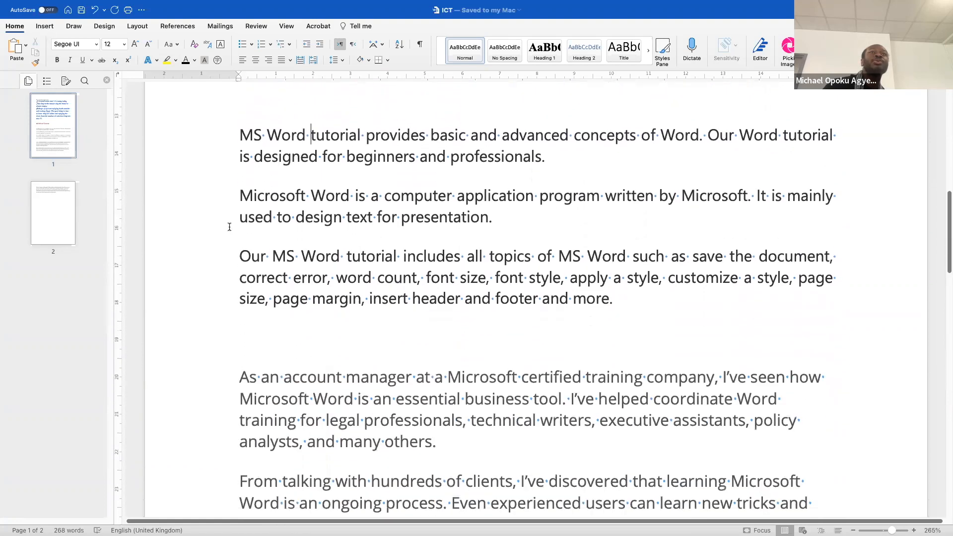
scroll(283, 296, down, 6)
scroll(283, 296, up, 4)
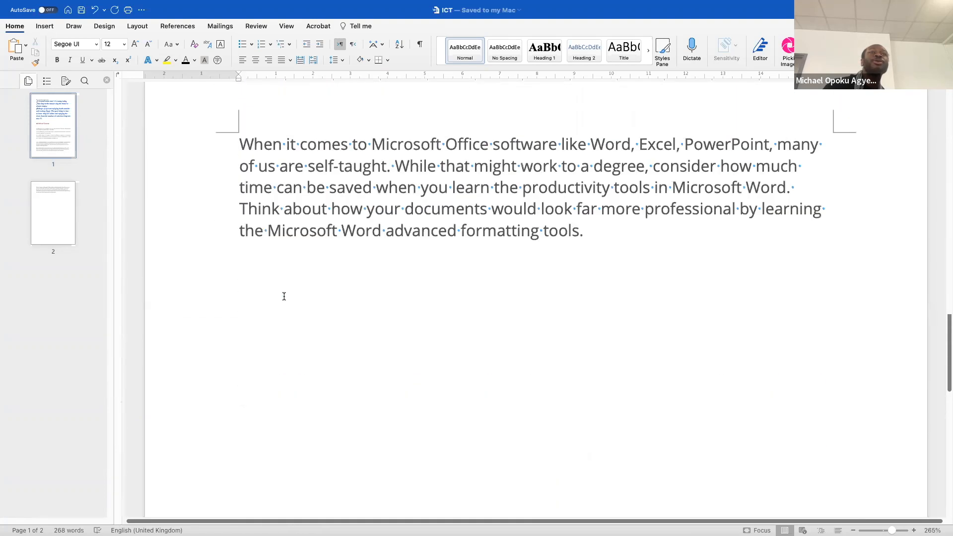
click(279, 342)
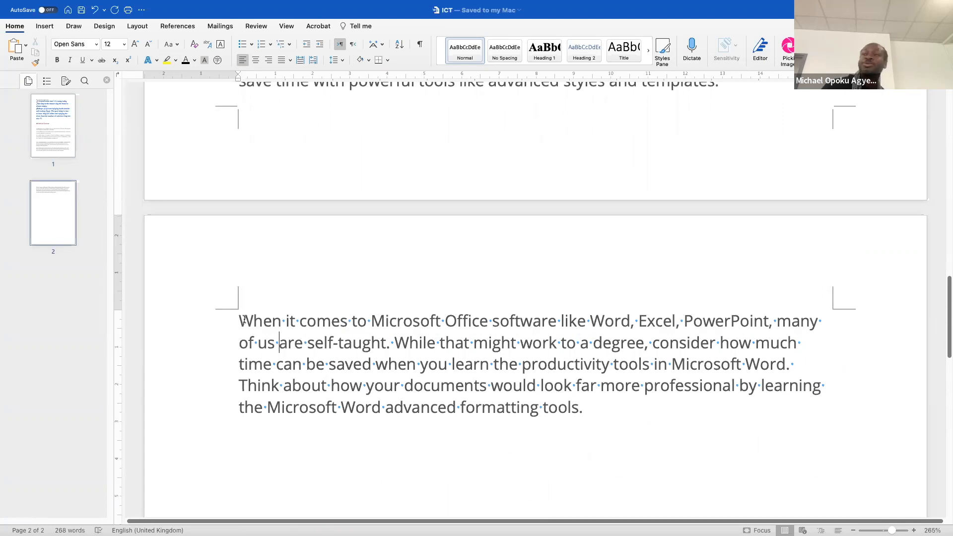
Step: Use Format Painter to apply the formatting of the "This is the format I wish to retain" line to all the text below it
scroll(245, 319, up, 10)
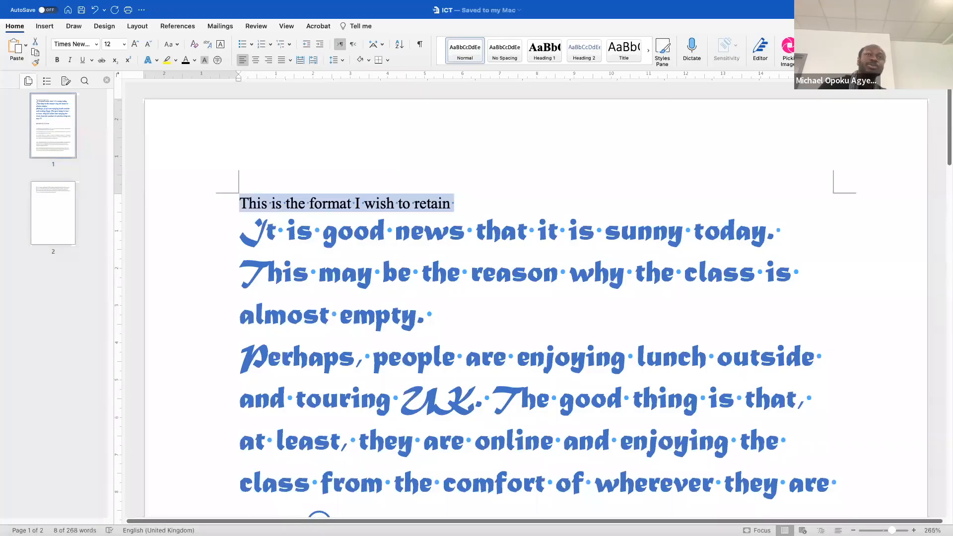
click(36, 64)
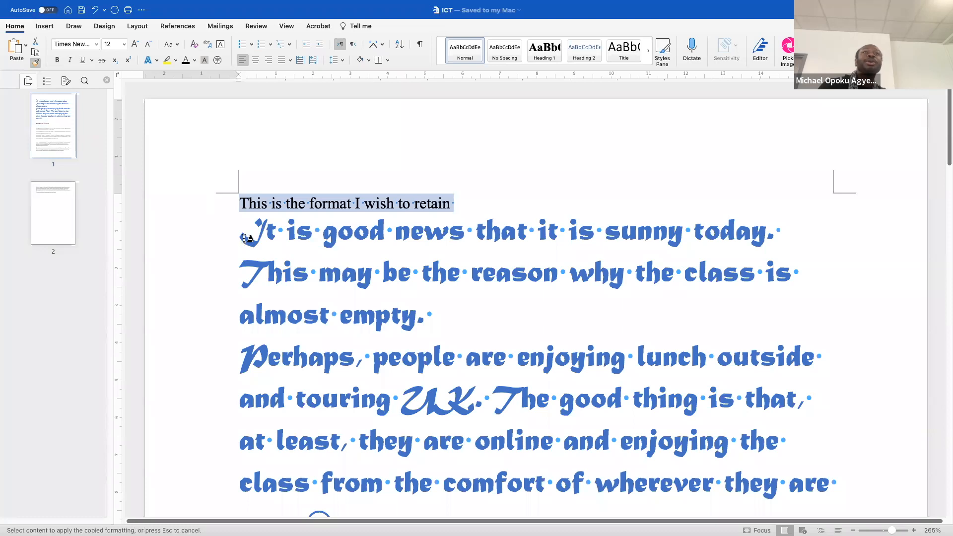
mouse_move(242, 229)
mouse_down()
mouse_move(382, 266)
mouse_move(319, 511)
mouse_move(450, 516)
mouse_up()
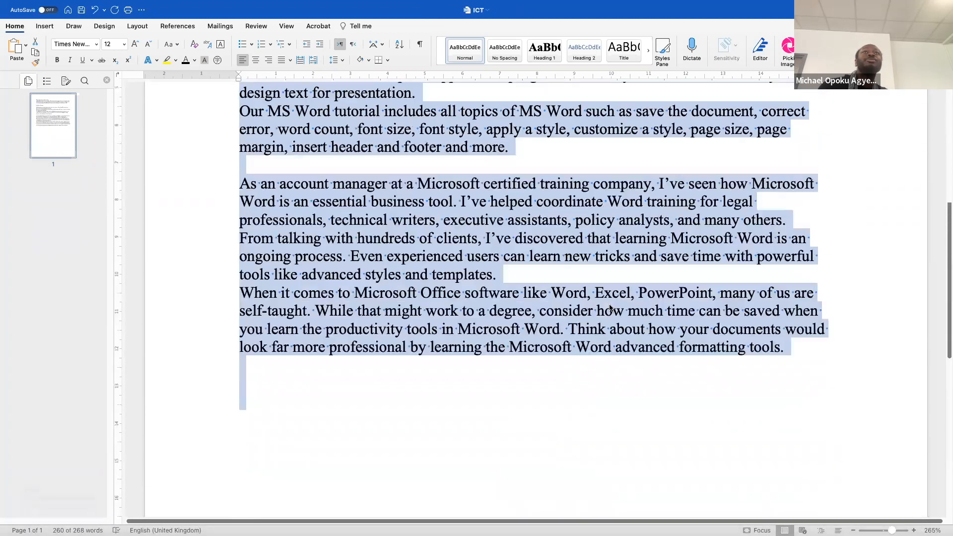
scroll(609, 305, up, 3)
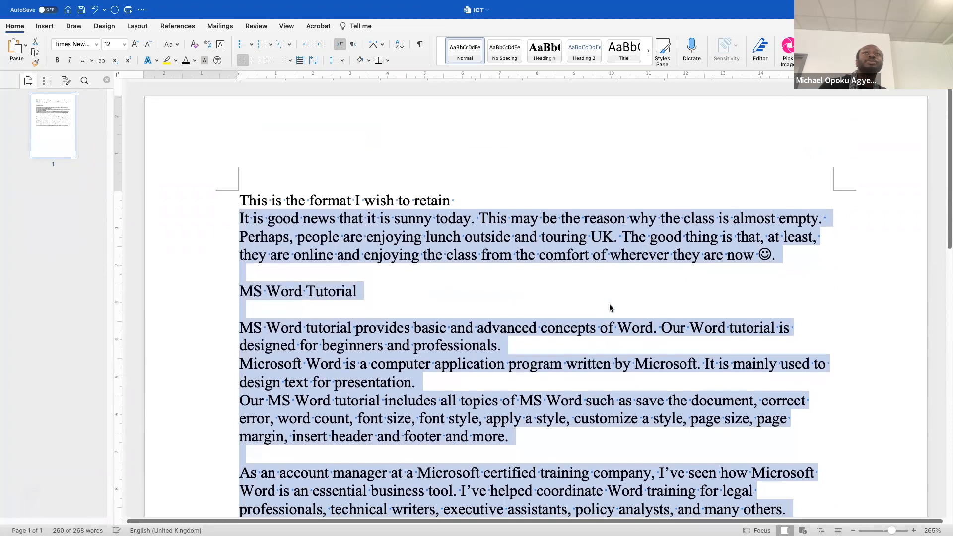
click(585, 304)
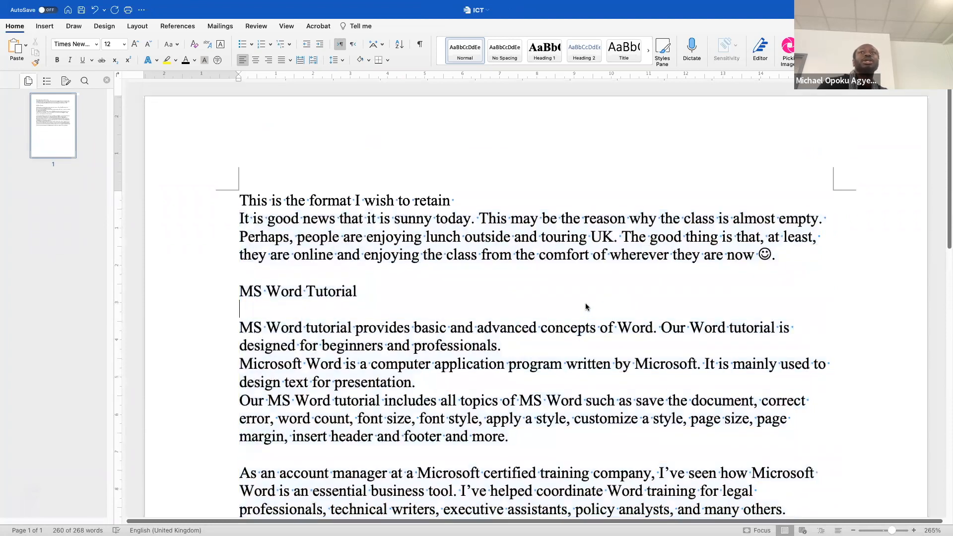
scroll(596, 312, down, 3)
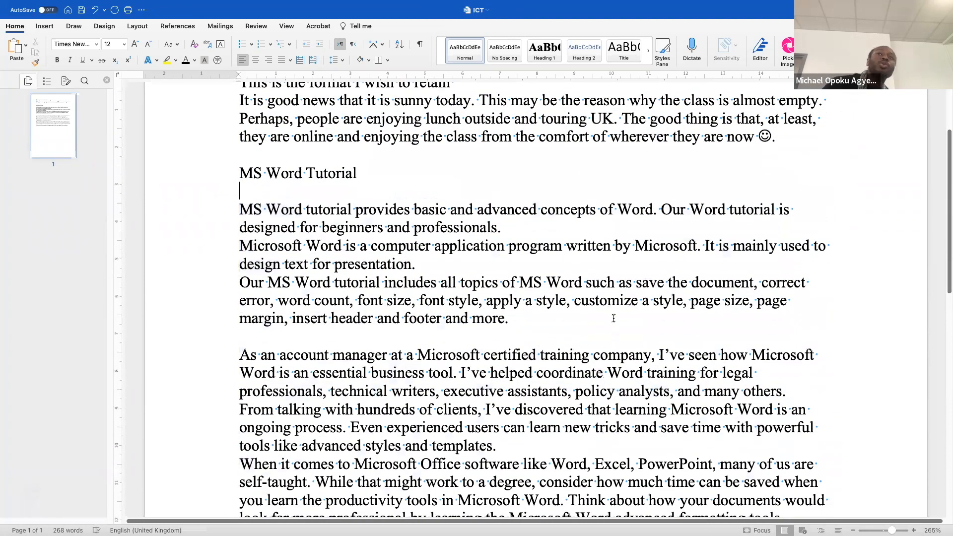
scroll(613, 318, down, 1)
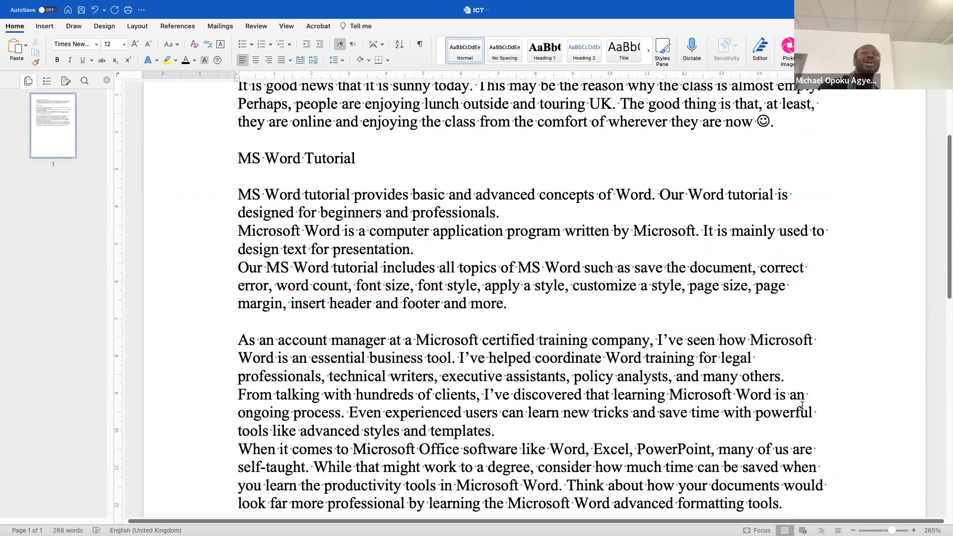
Step: Justify all the text in the document
click(772, 412)
key(super+a)
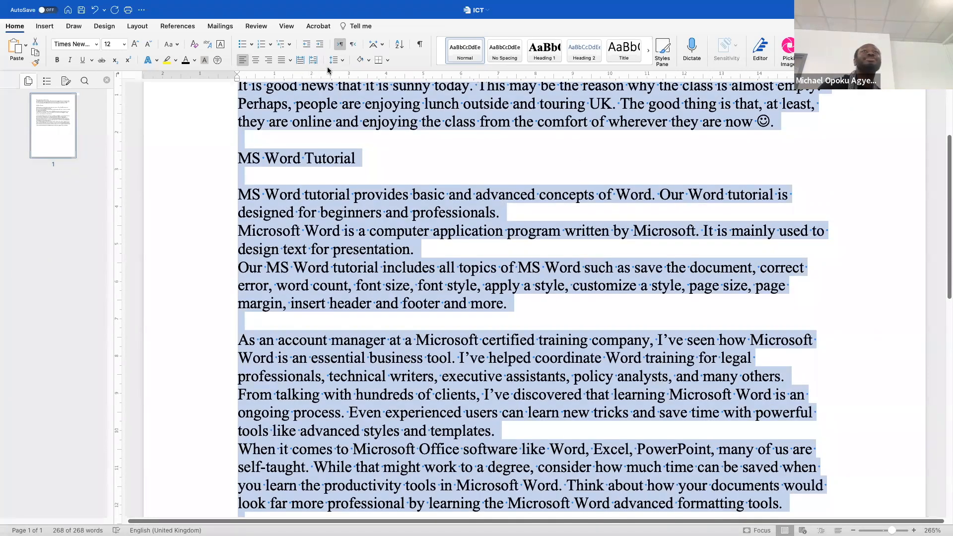
click(342, 60)
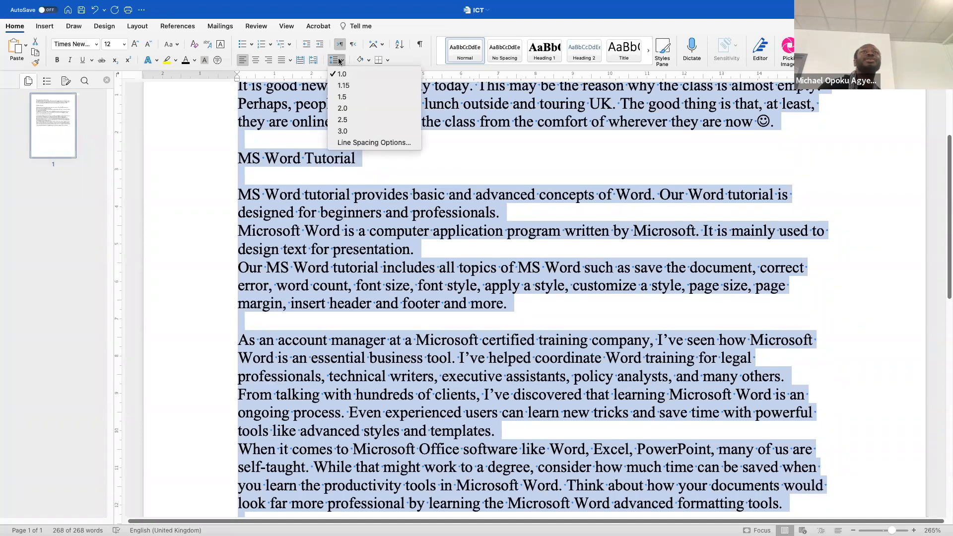
click(285, 64)
click(287, 59)
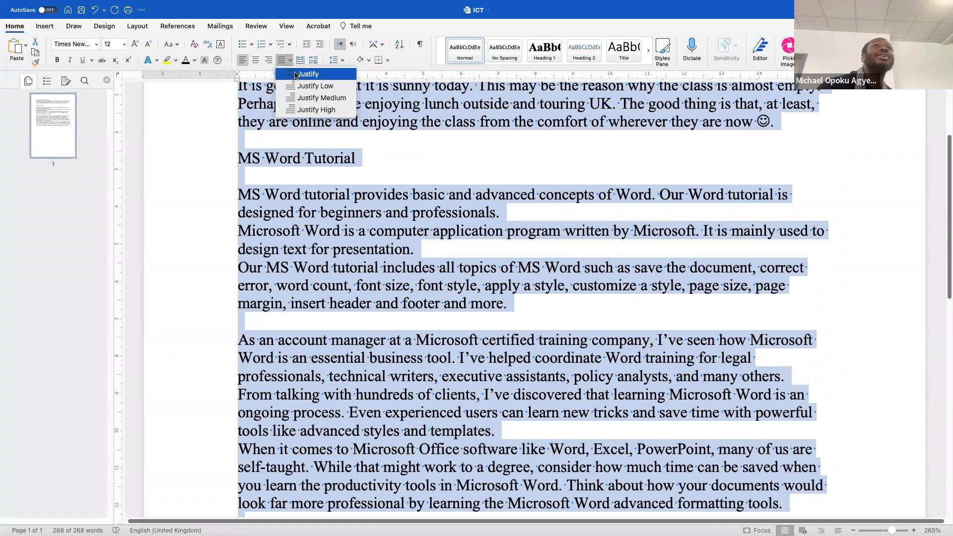
click(298, 74)
scroll(397, 215, up, 5)
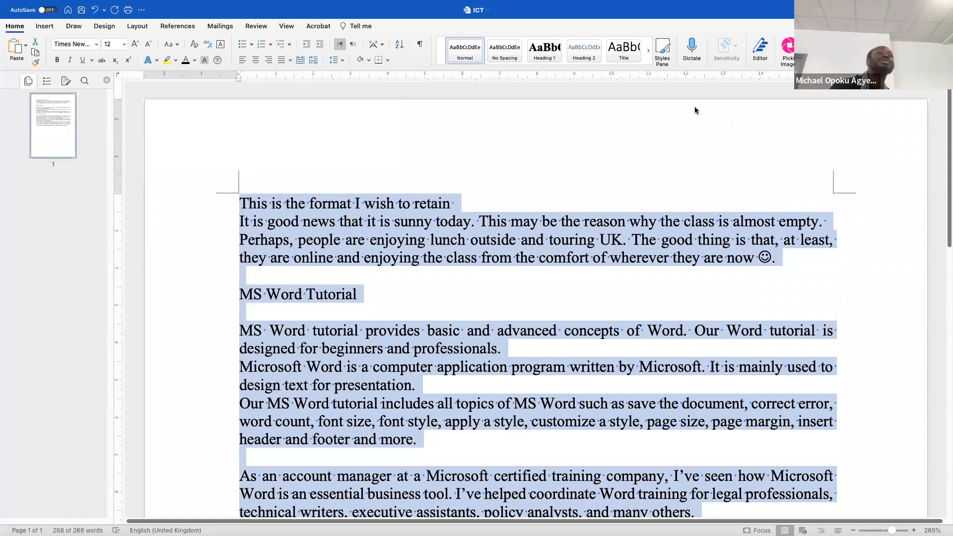
Step: Set the line spacing of all the text to 1.5 and save the document
click(342, 60)
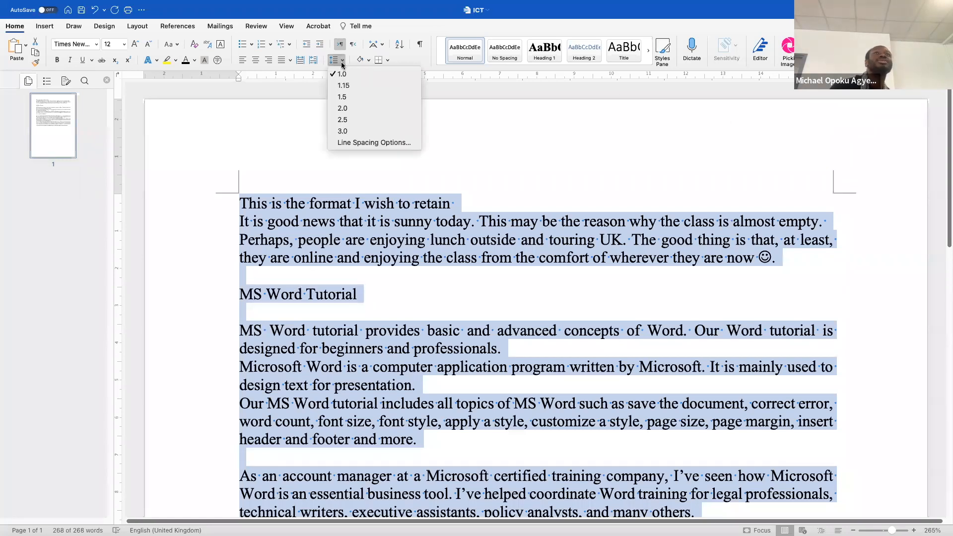
click(347, 97)
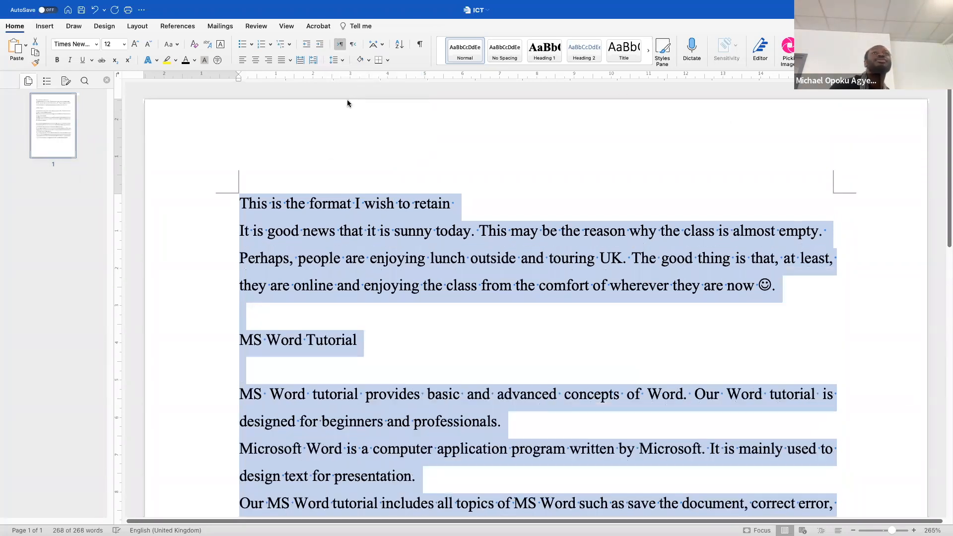
scroll(494, 318, down, 5)
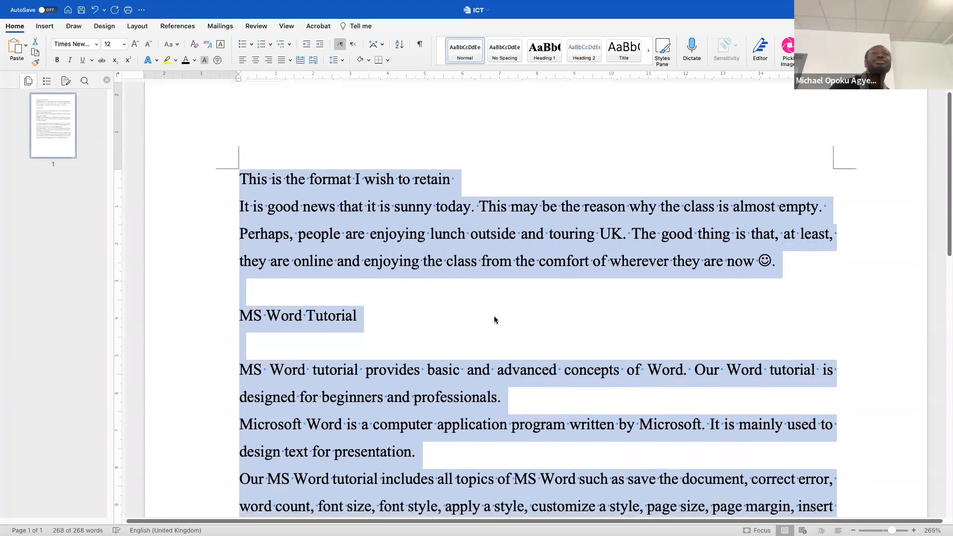
scroll(493, 316, down, 10)
scroll(493, 316, up, 8)
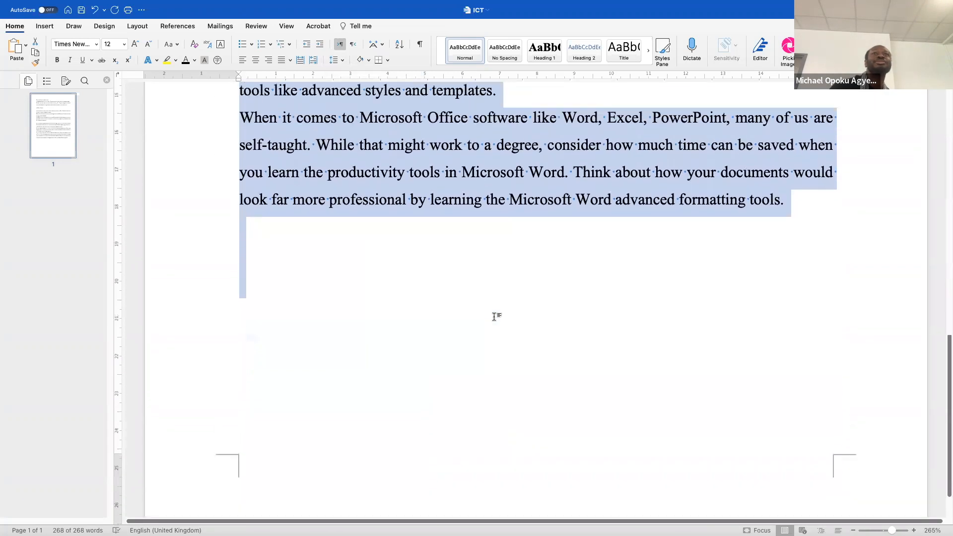
scroll(494, 316, up, 8)
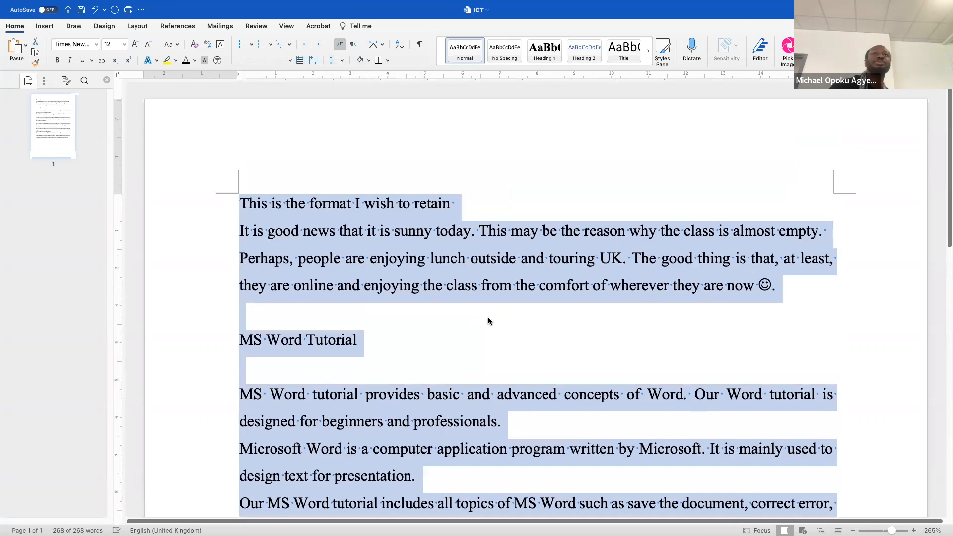
click(463, 325)
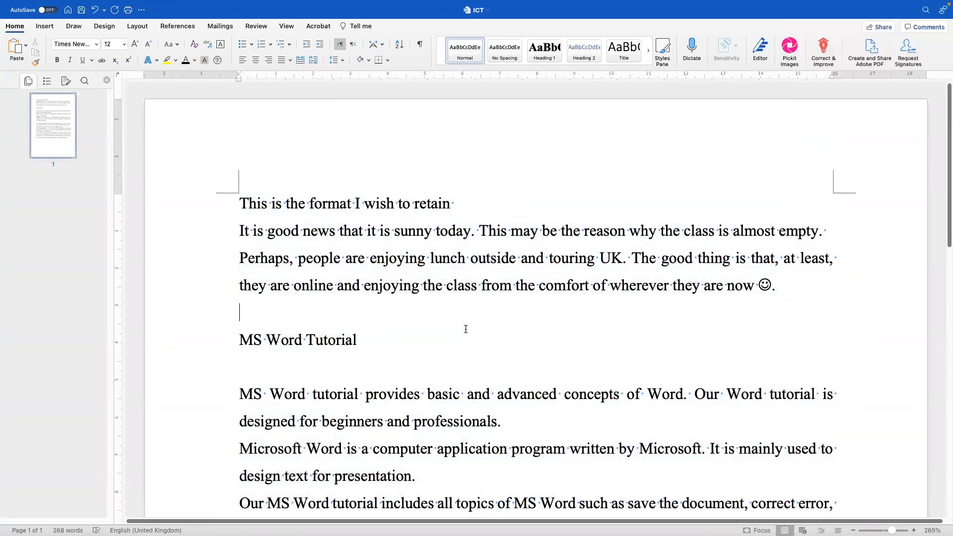
key(super+s)
Step: Review the paragraph indent and line spacing options for the whole document without changing them
key(super+a)
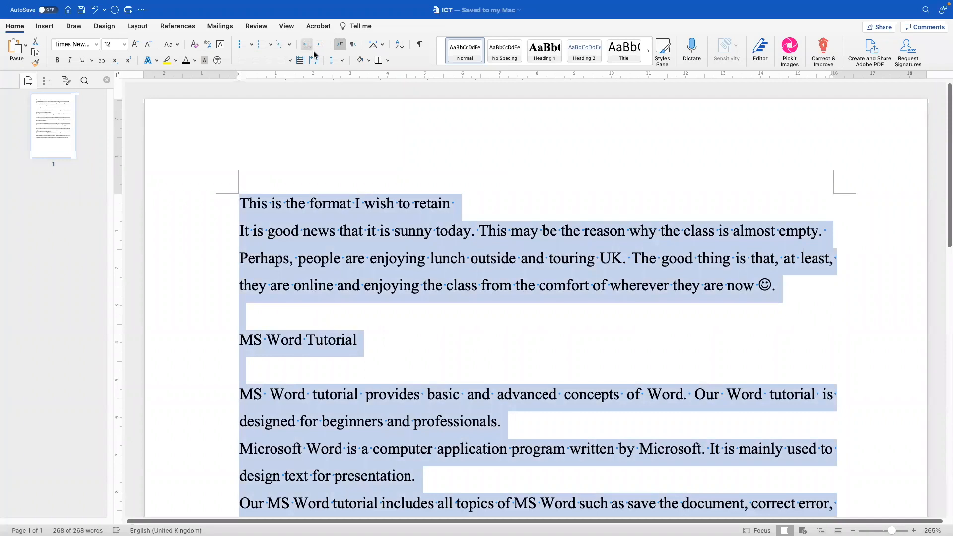
click(333, 61)
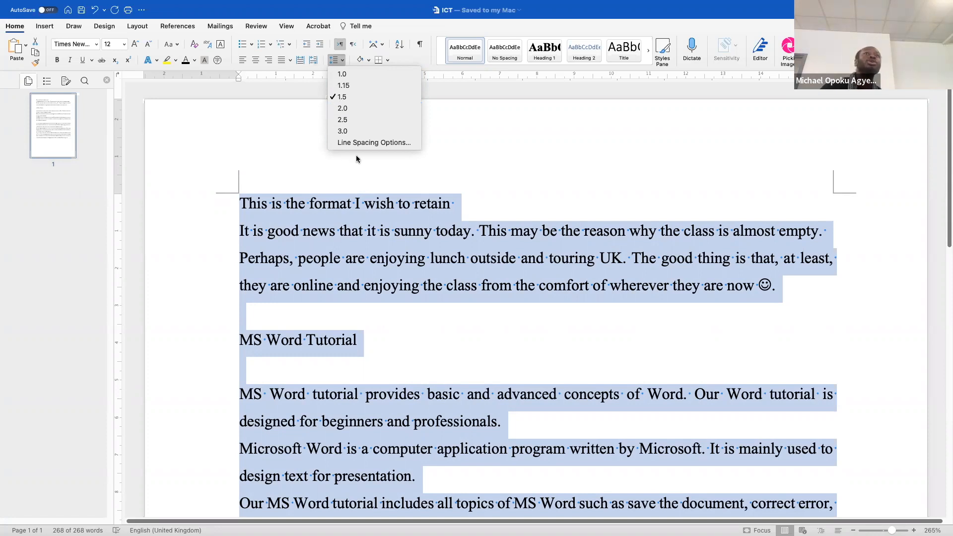
click(372, 142)
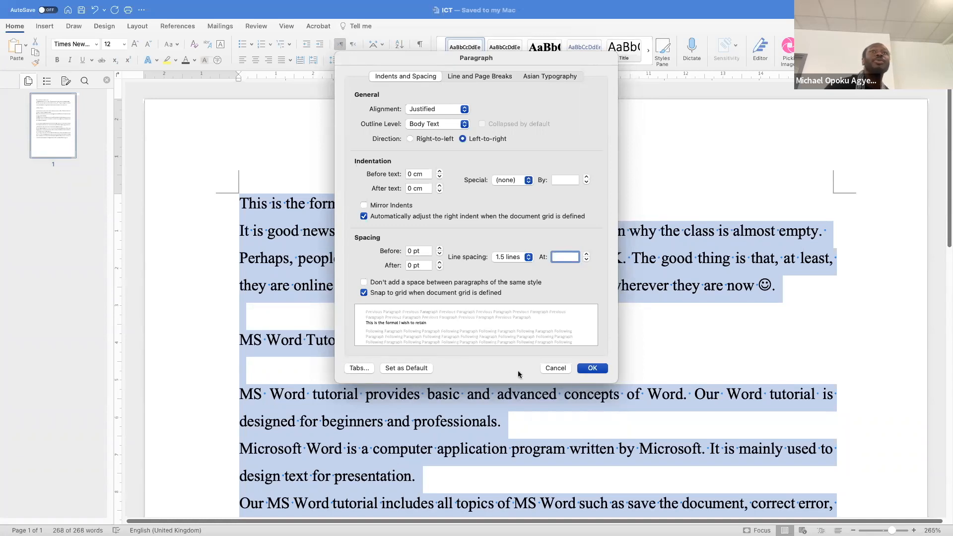
click(555, 368)
Step: Enable "Don't add a space between paragraphs of the same style" for the text from the opening line through the MS Word Tutorial heading
click(474, 348)
drag(474, 348, 244, 201)
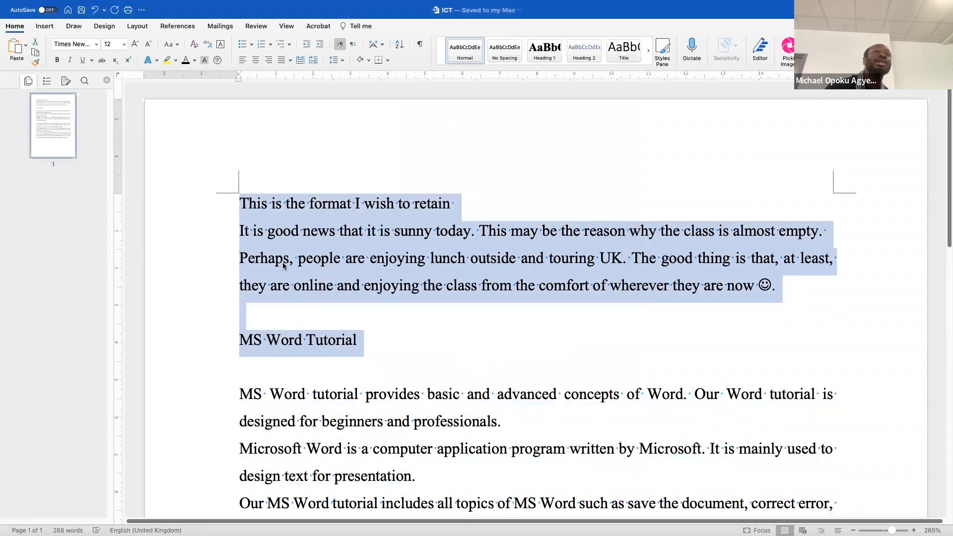
click(339, 61)
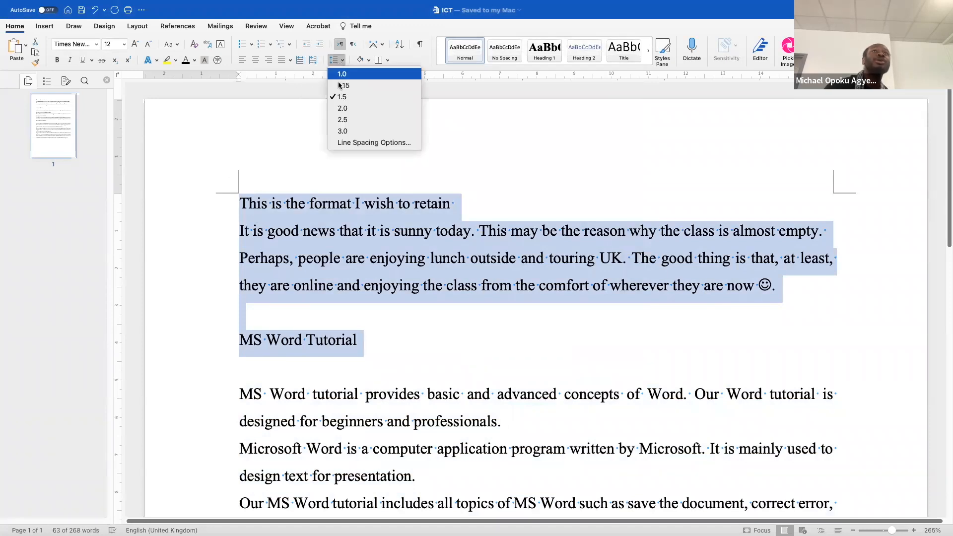
click(364, 144)
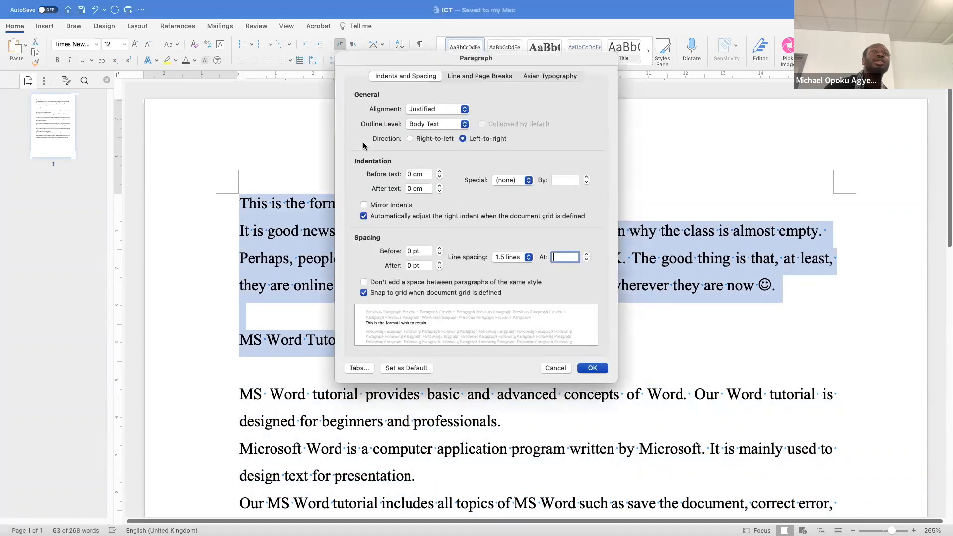
click(375, 293)
click(366, 283)
click(601, 370)
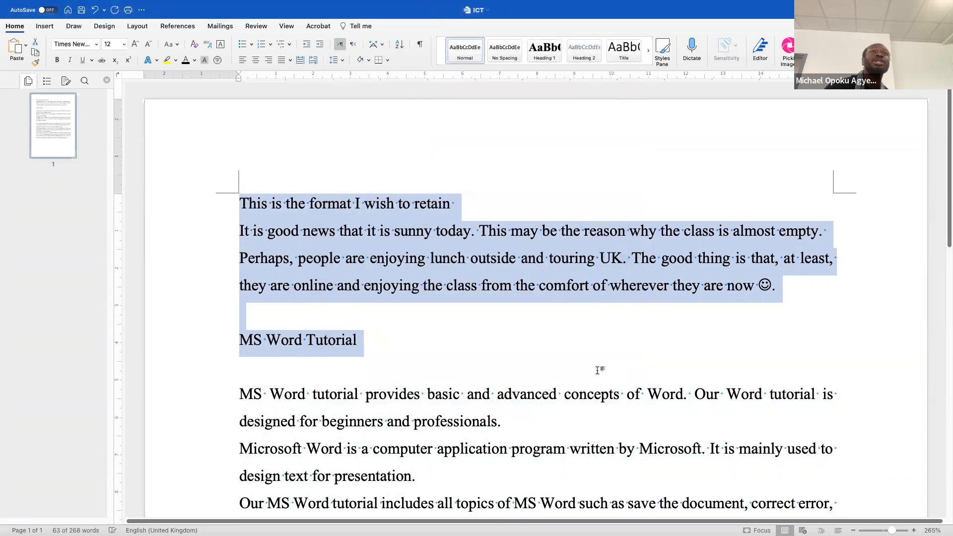
Step: Delete the blank line above the MS Word Tutorial heading
click(472, 320)
key(BackSpace)
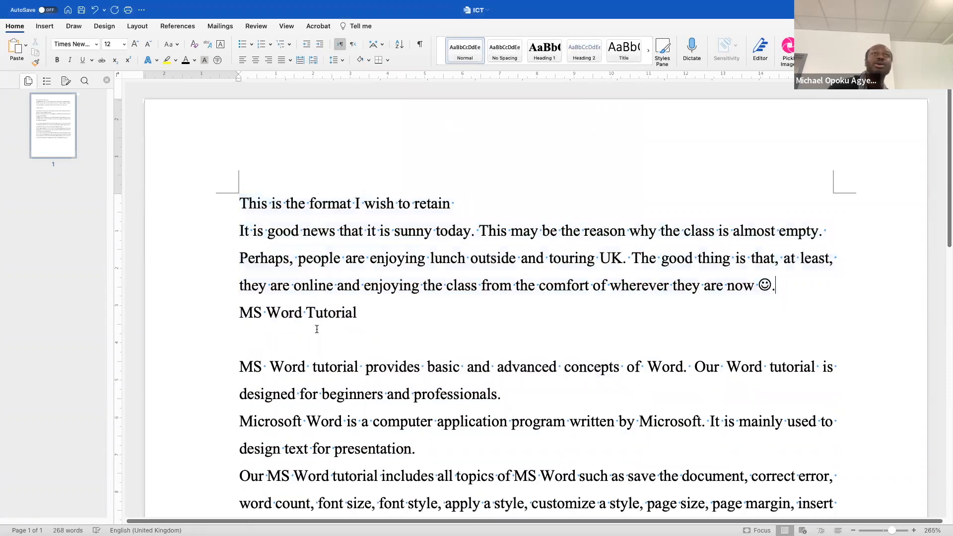
drag(334, 309, 310, 282)
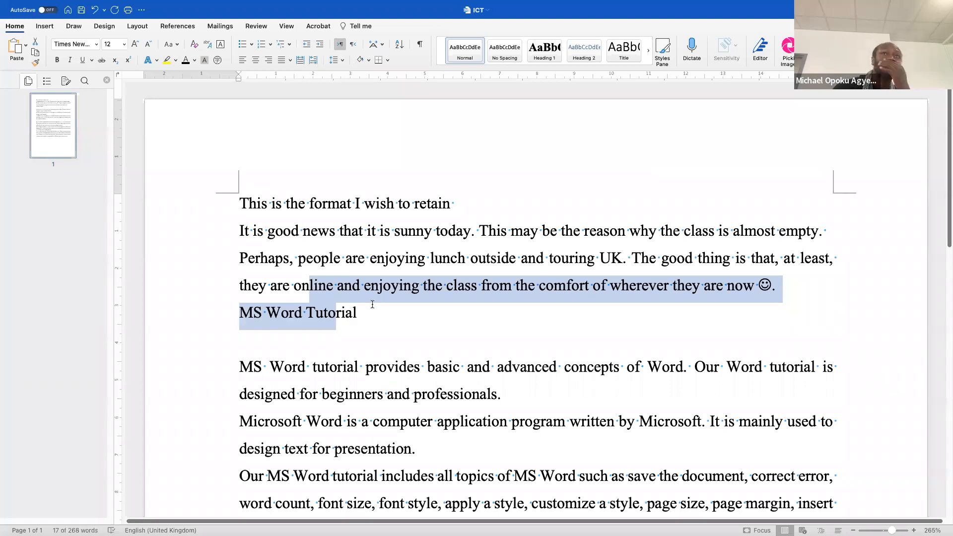
scroll(375, 318, down, 10)
scroll(382, 361, up, 10)
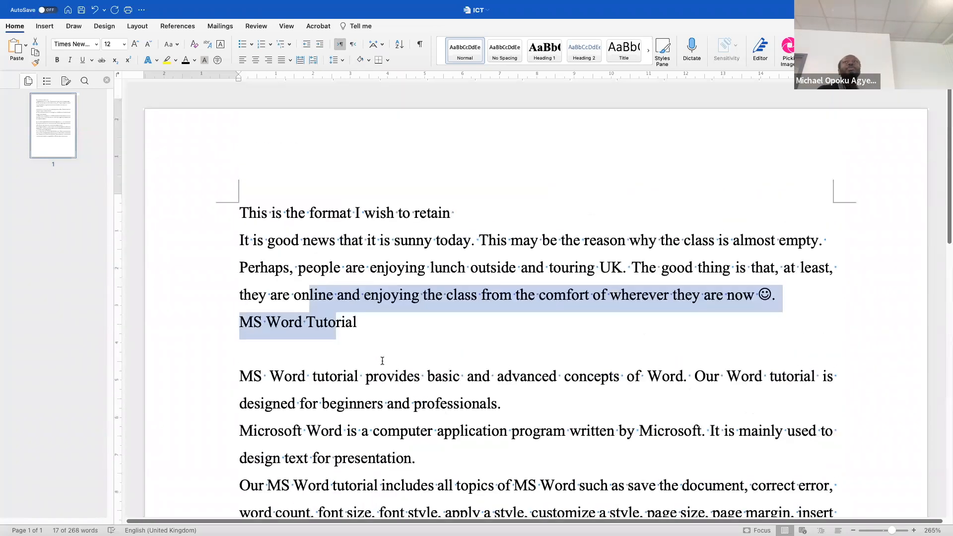
scroll(382, 360, down, 1)
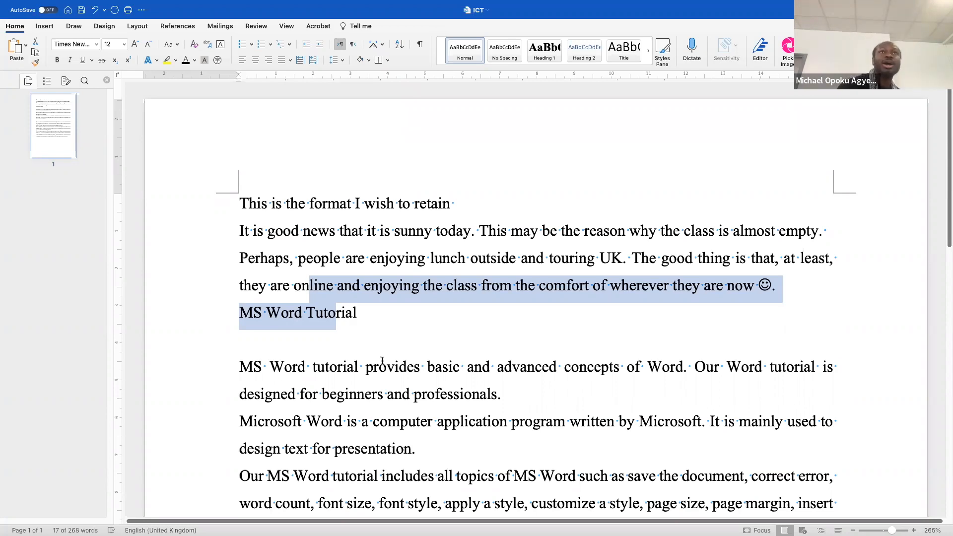
Step: Try right alignment and centre alignment on all the text, keeping the document open
click(452, 343)
drag(444, 343, 261, 210)
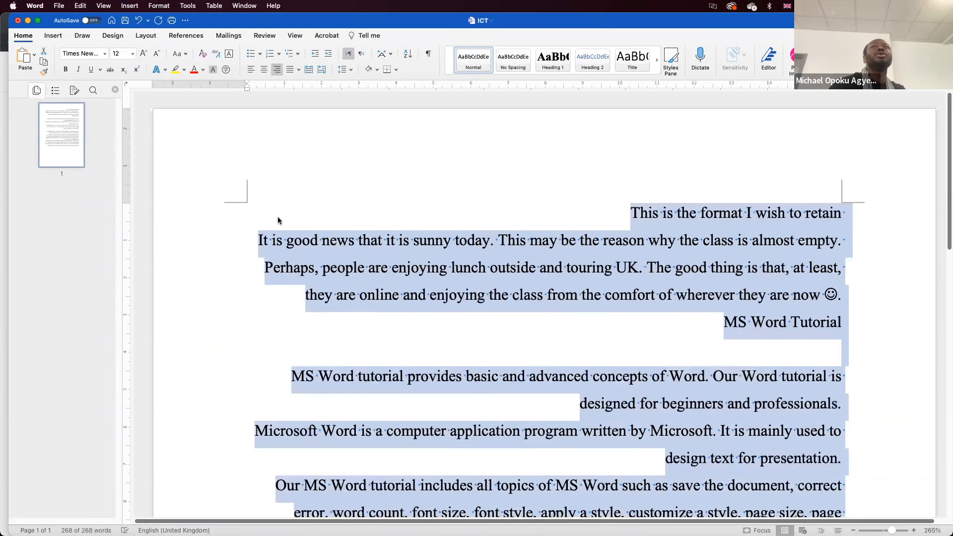
key(super+e)
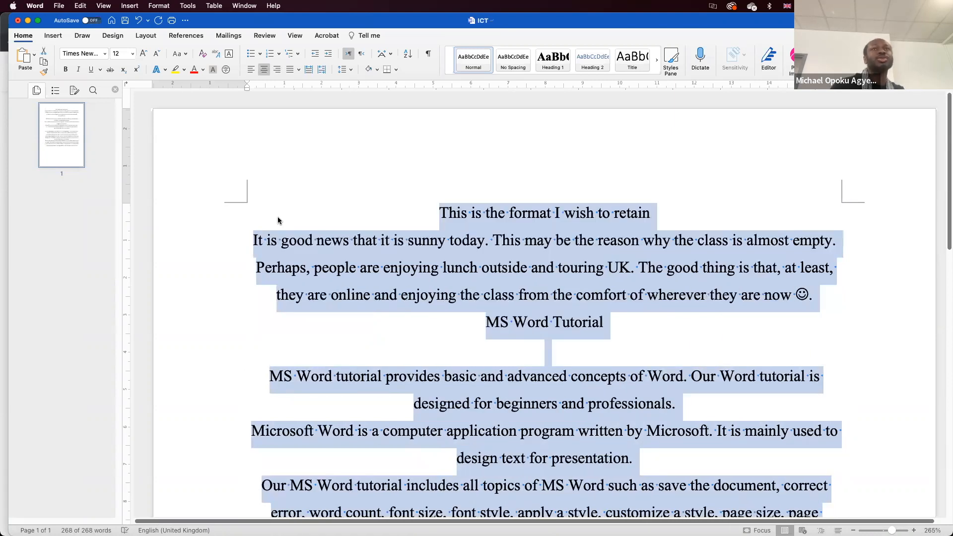
key(super+w)
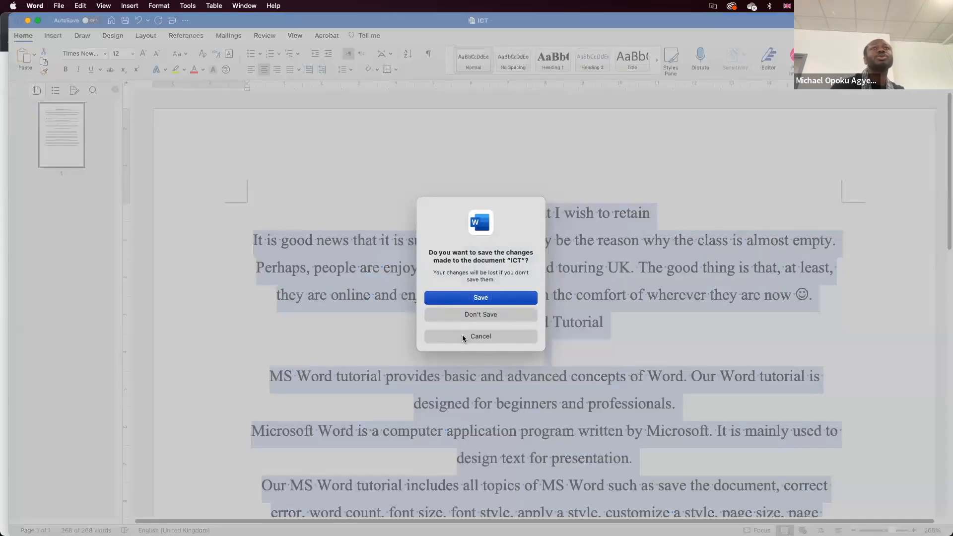
click(469, 334)
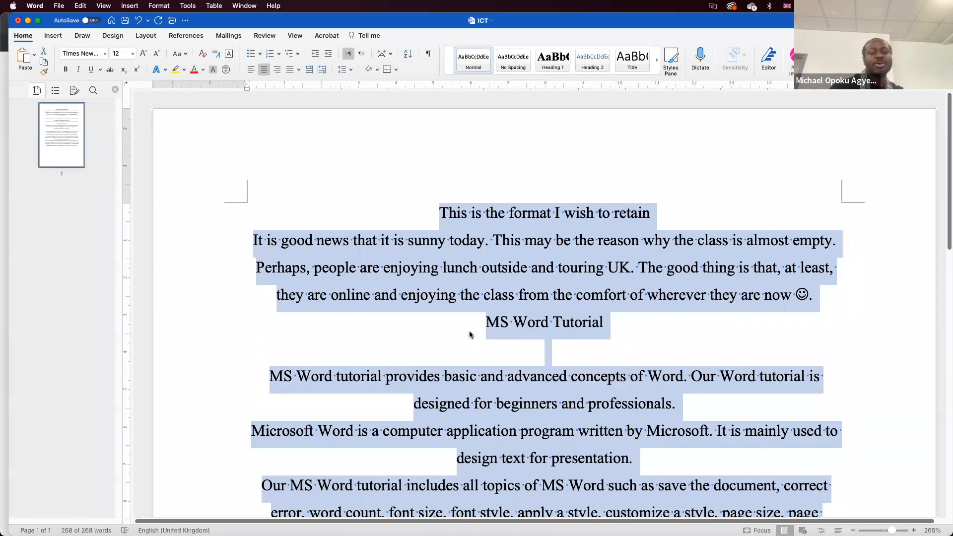
Step: Undo the right and centre alignment of the text
key(super+z)
key(super+z)
key(super+z)
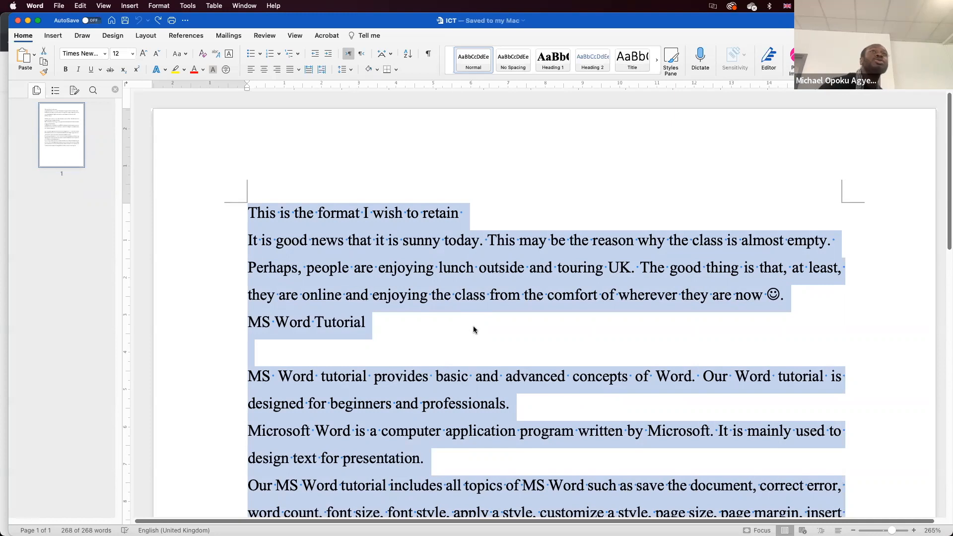
Step: Try the right, centre and left alignment options on all the text
click(278, 71)
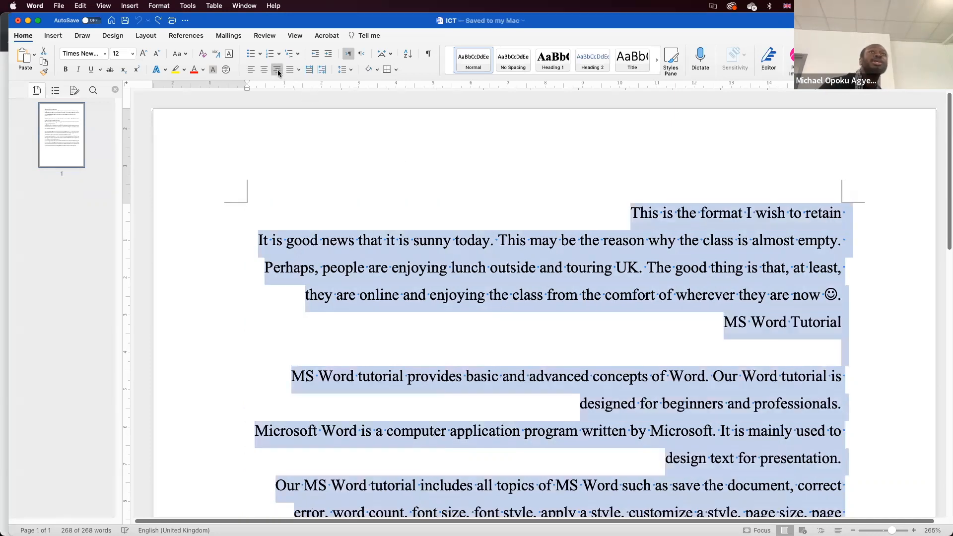
click(265, 71)
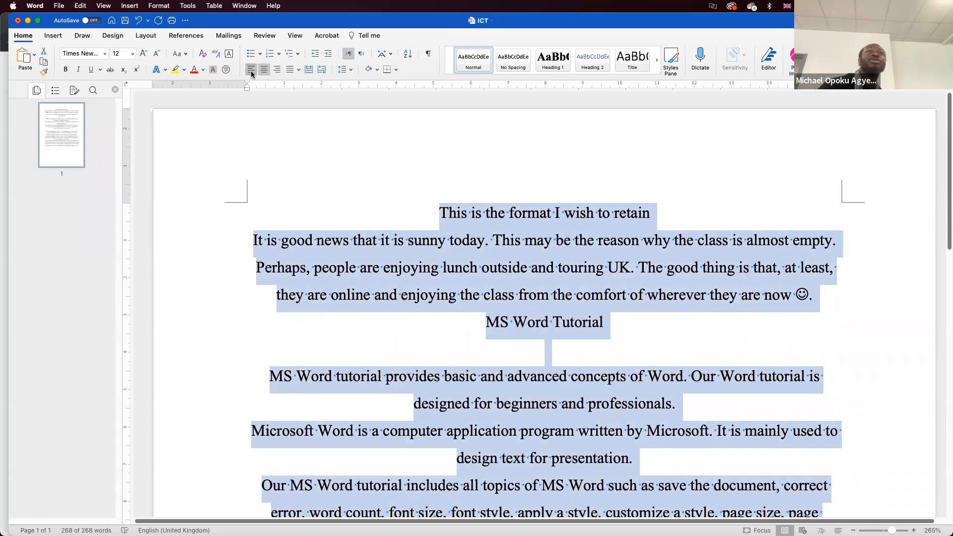
click(251, 71)
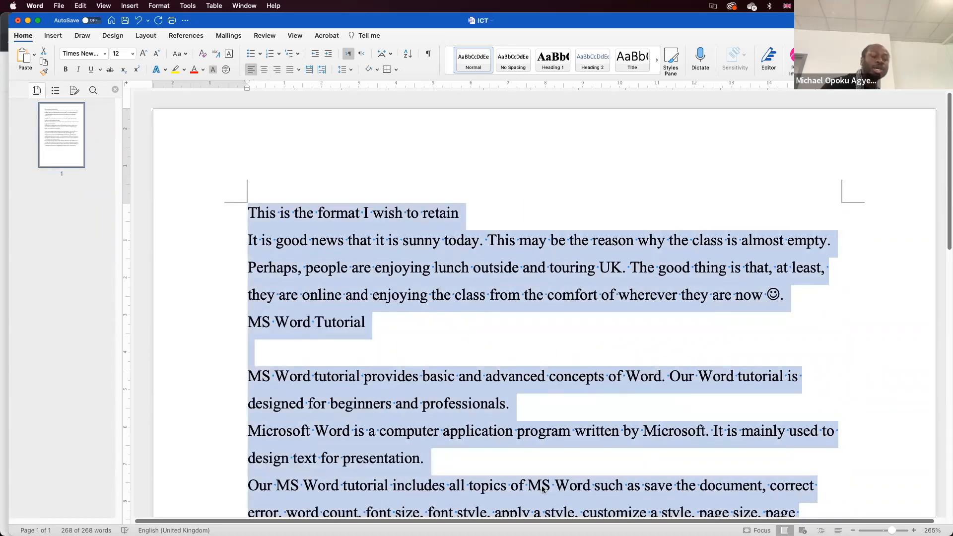
Step: Cycle all the text through right and centre alignment again, ending with left alignment
key(super+r)
key(super+e)
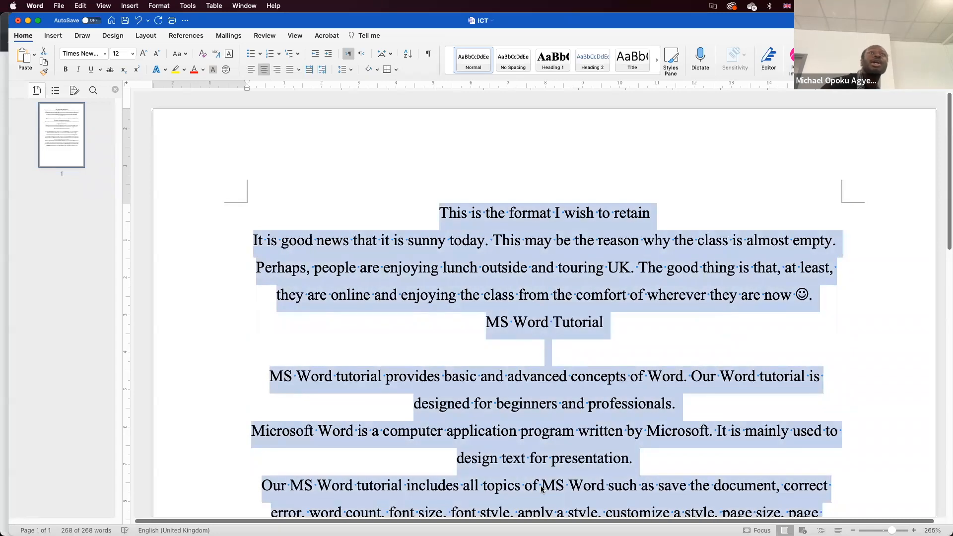
click(251, 70)
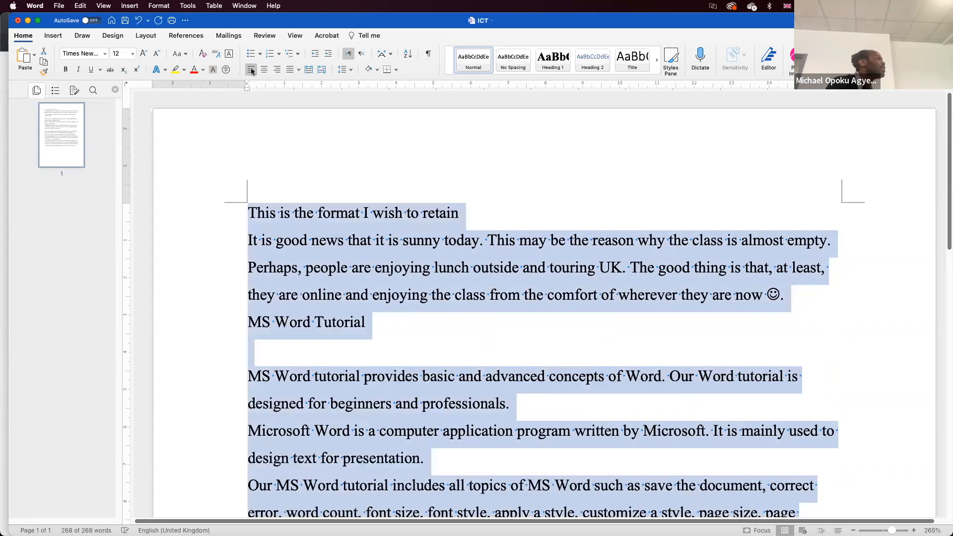